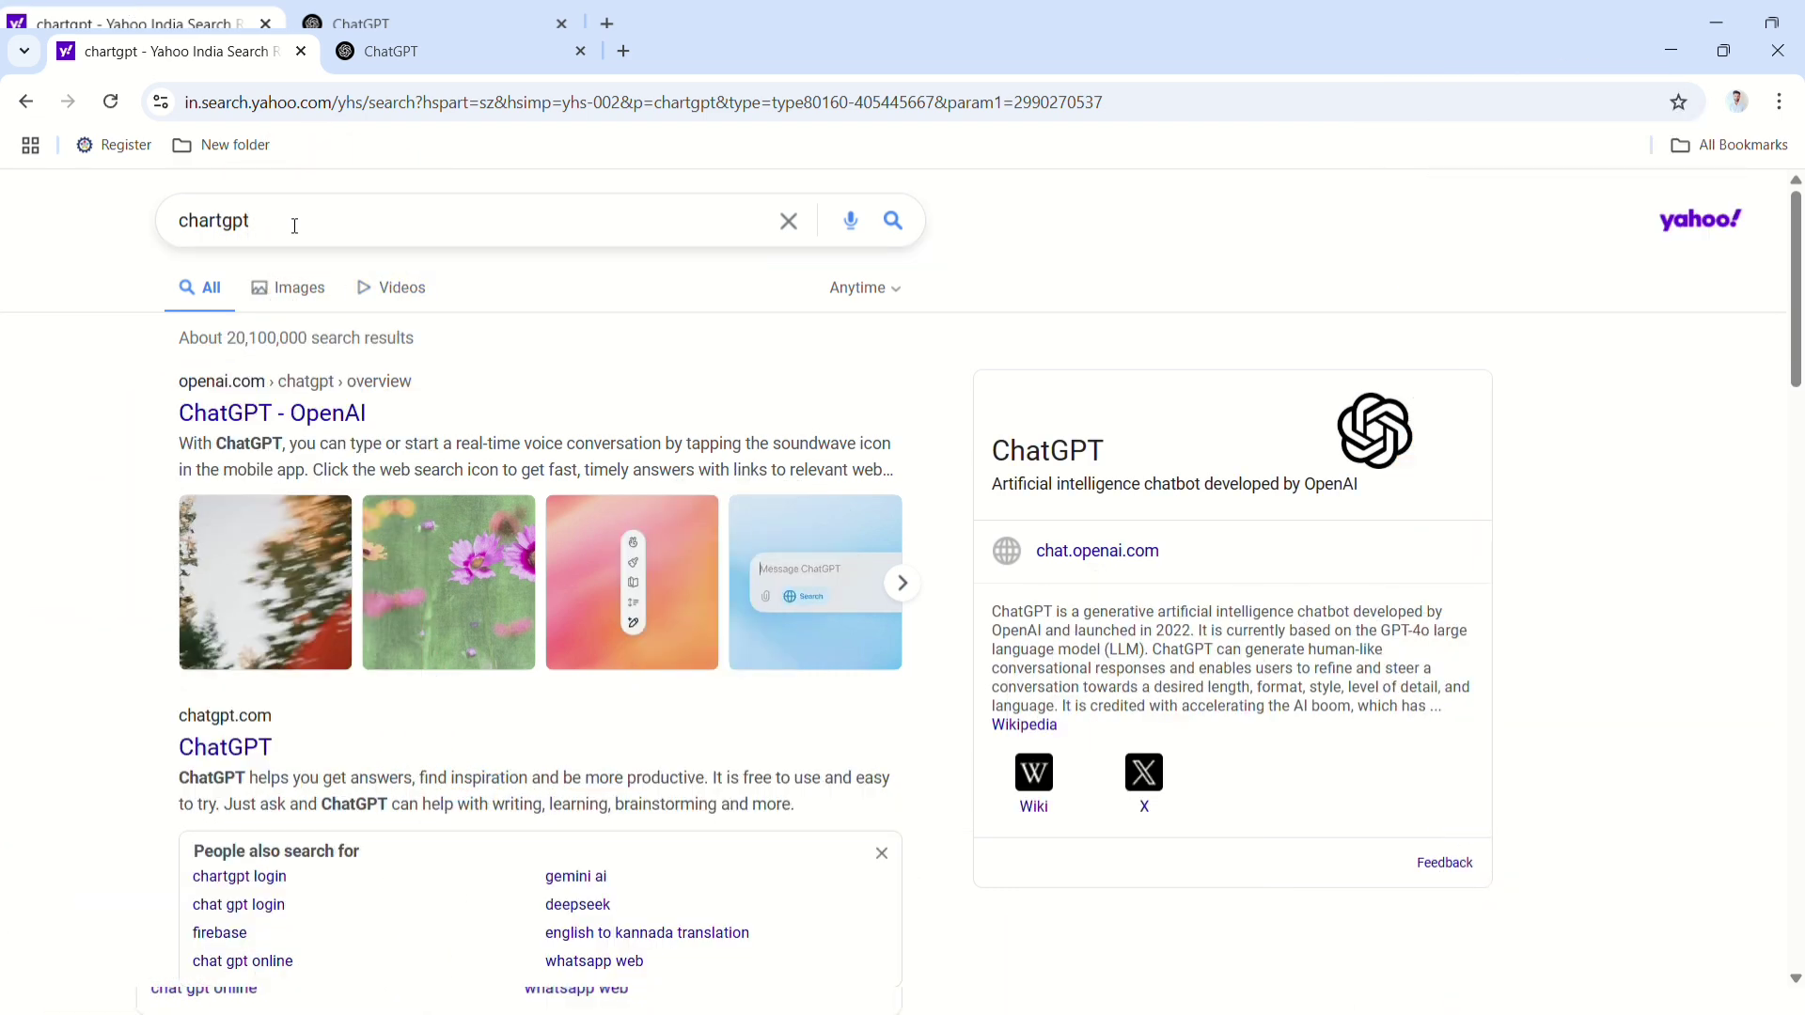
Step: Replace the Yahoo search query with "chartgpt" and open the chatgpt.com result
key("Tab")
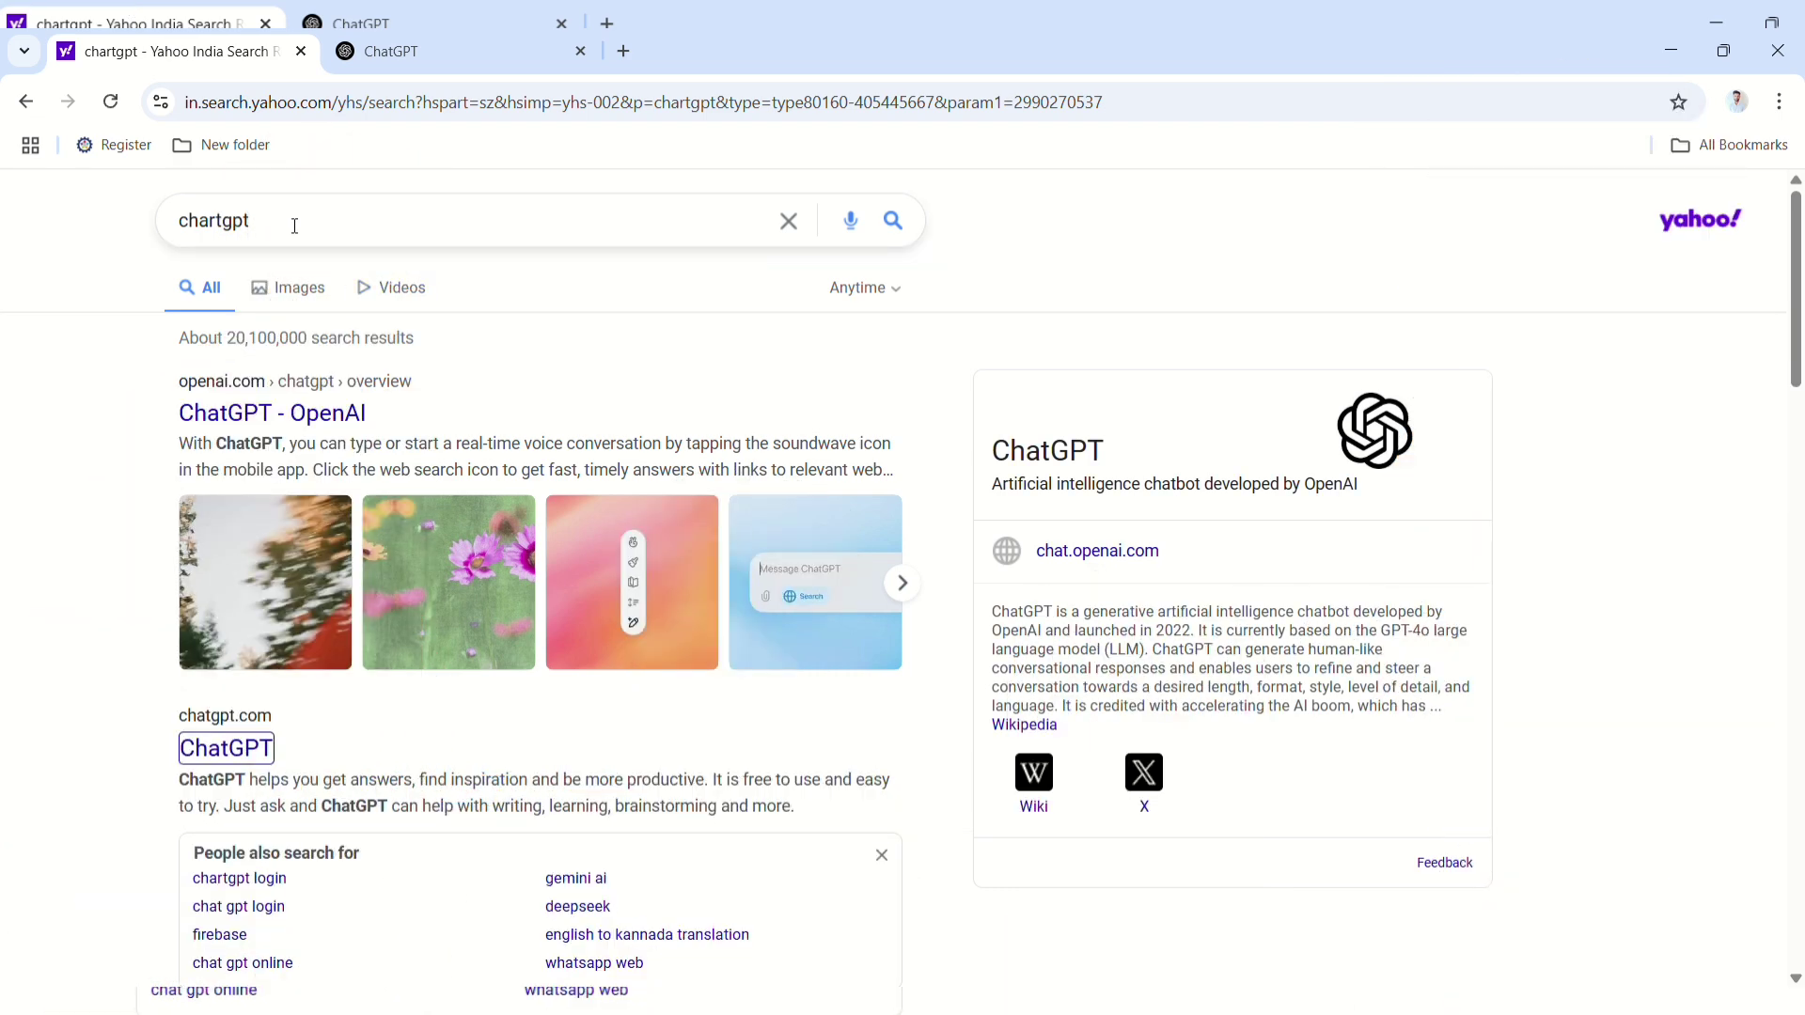
left_click(296, 226)
key("BackSpace")
key("BackSpace")
key("BackSpace")
key("BackSpace")
key("BackSpace")
key("BackSpace")
key("BackSpace")
key("BackSpace")
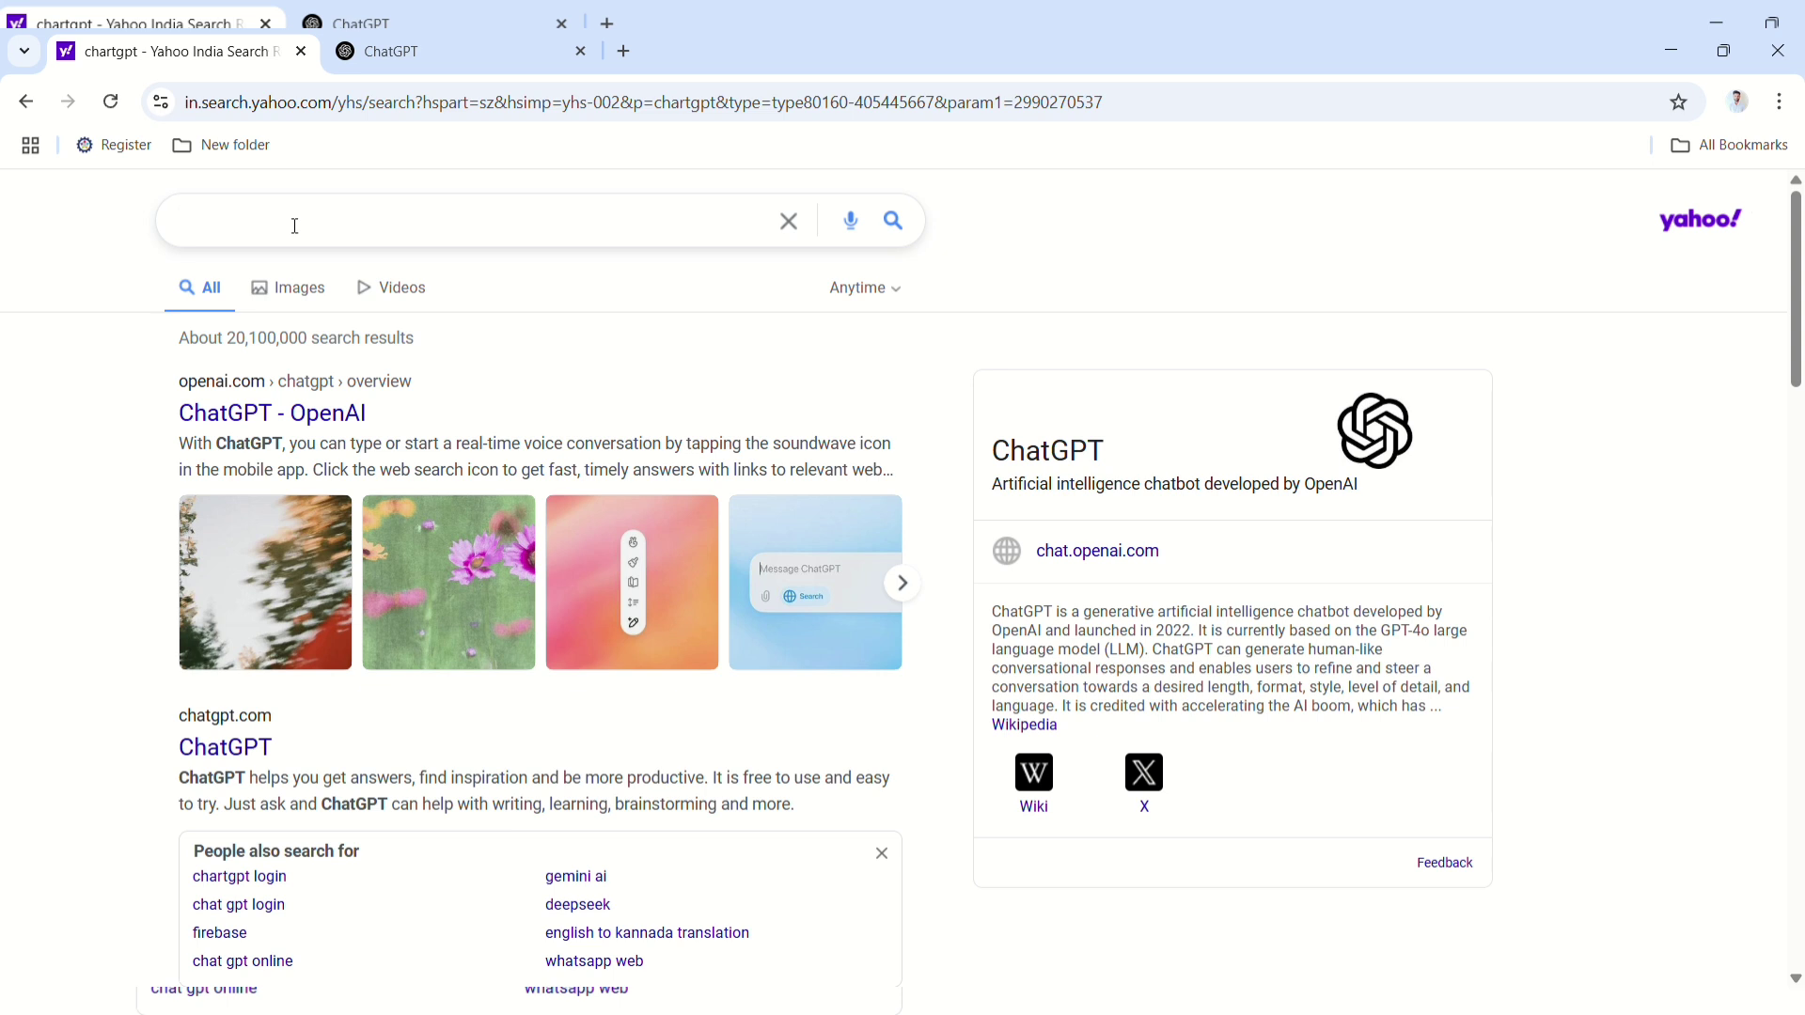
type("chart")
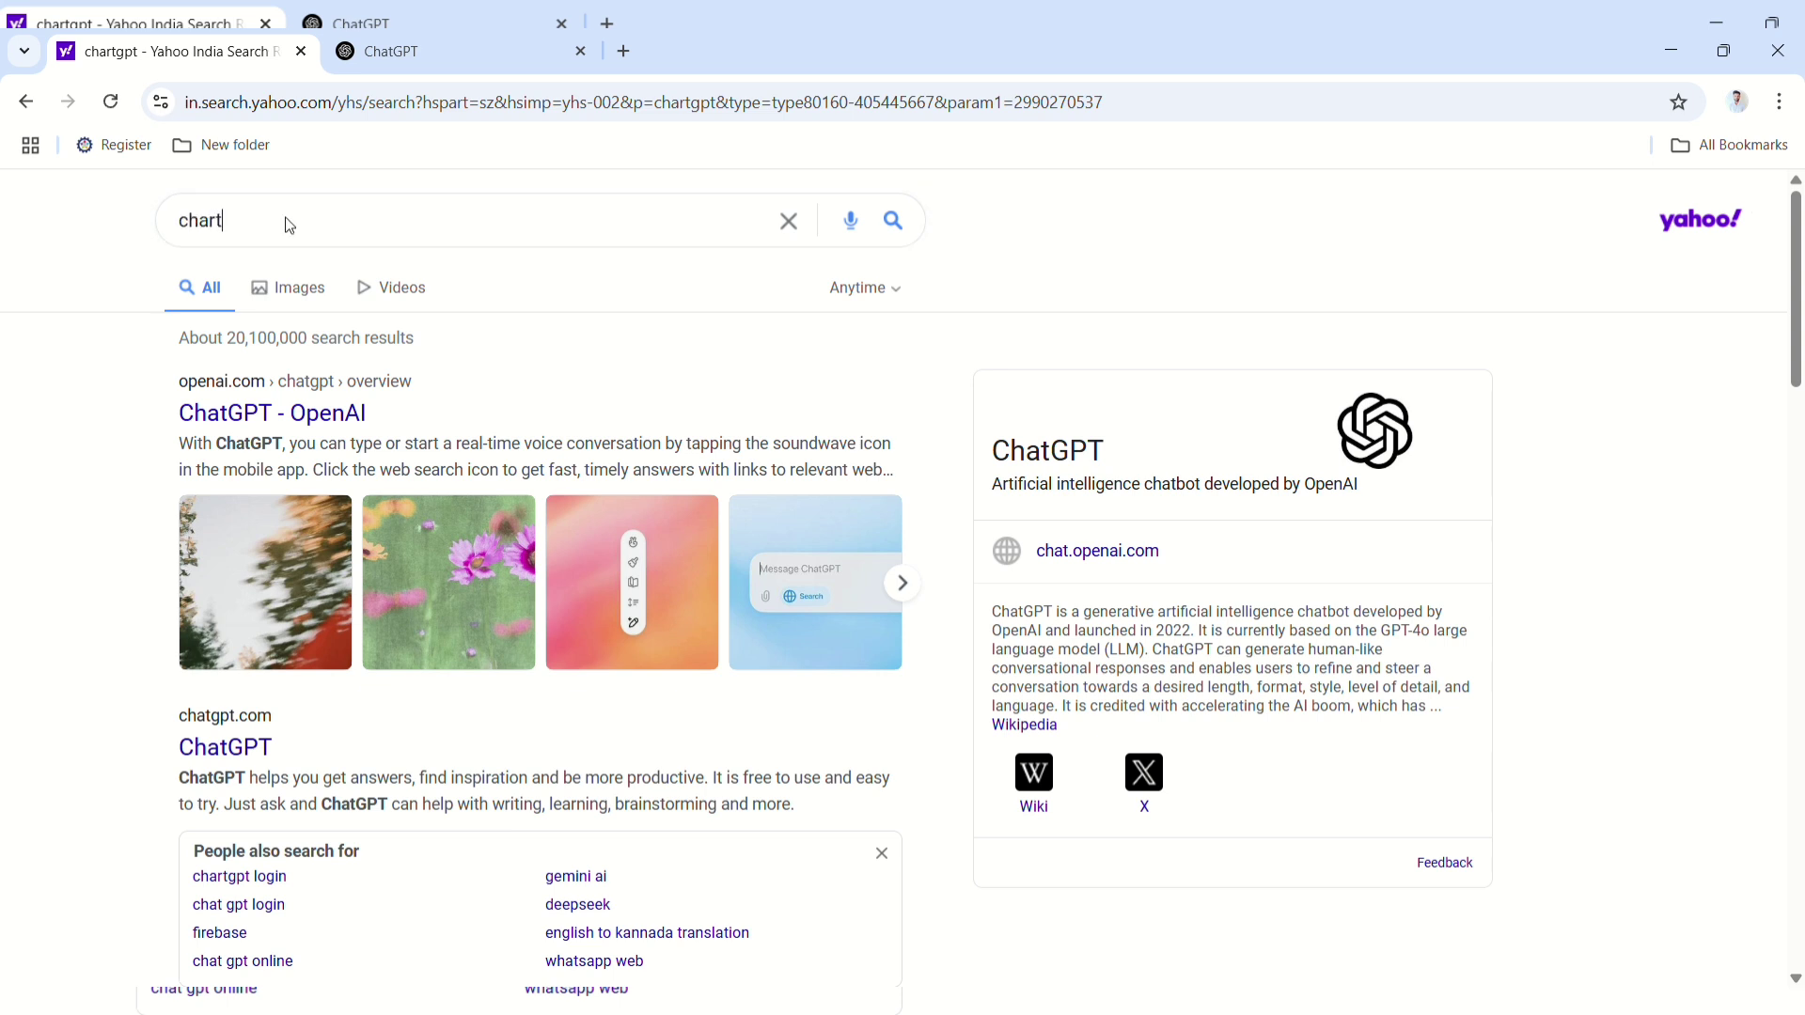
type("gpt")
left_click(254, 753)
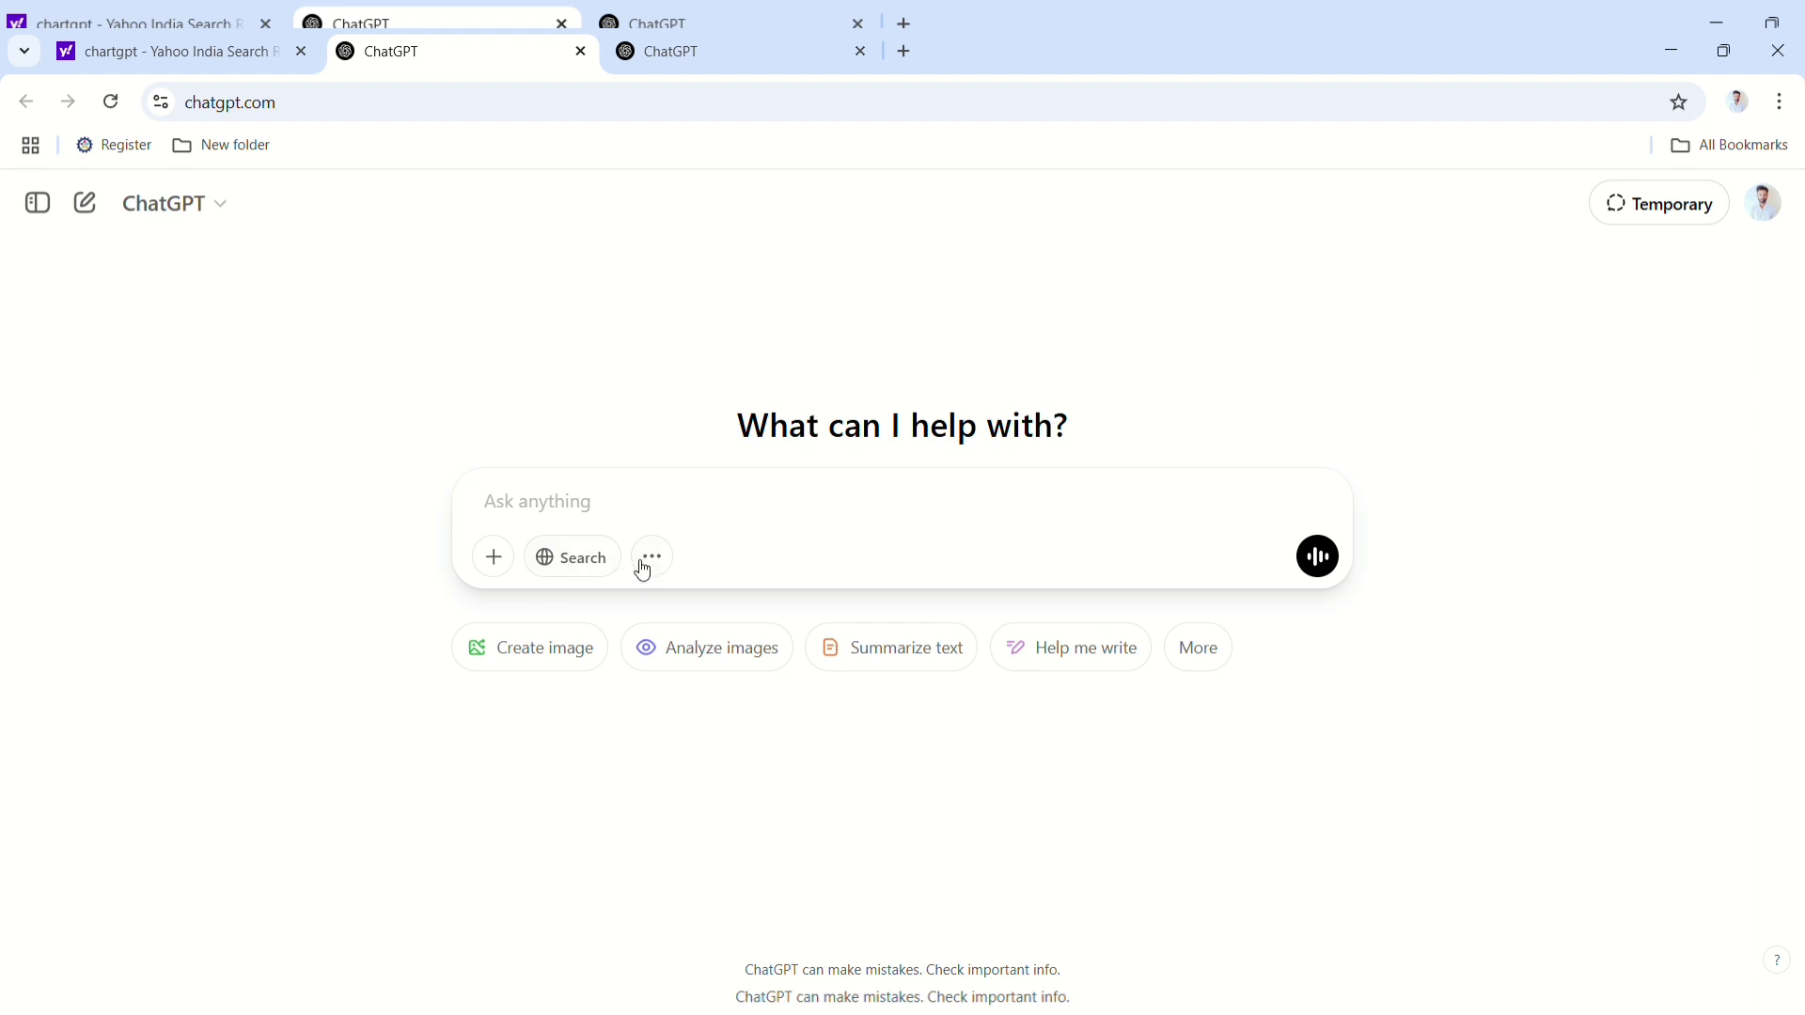
Step: Upload the photo from the computer and send it with the prompt "Convert this Photo into Ghibili Style art"
left_click(490, 561)
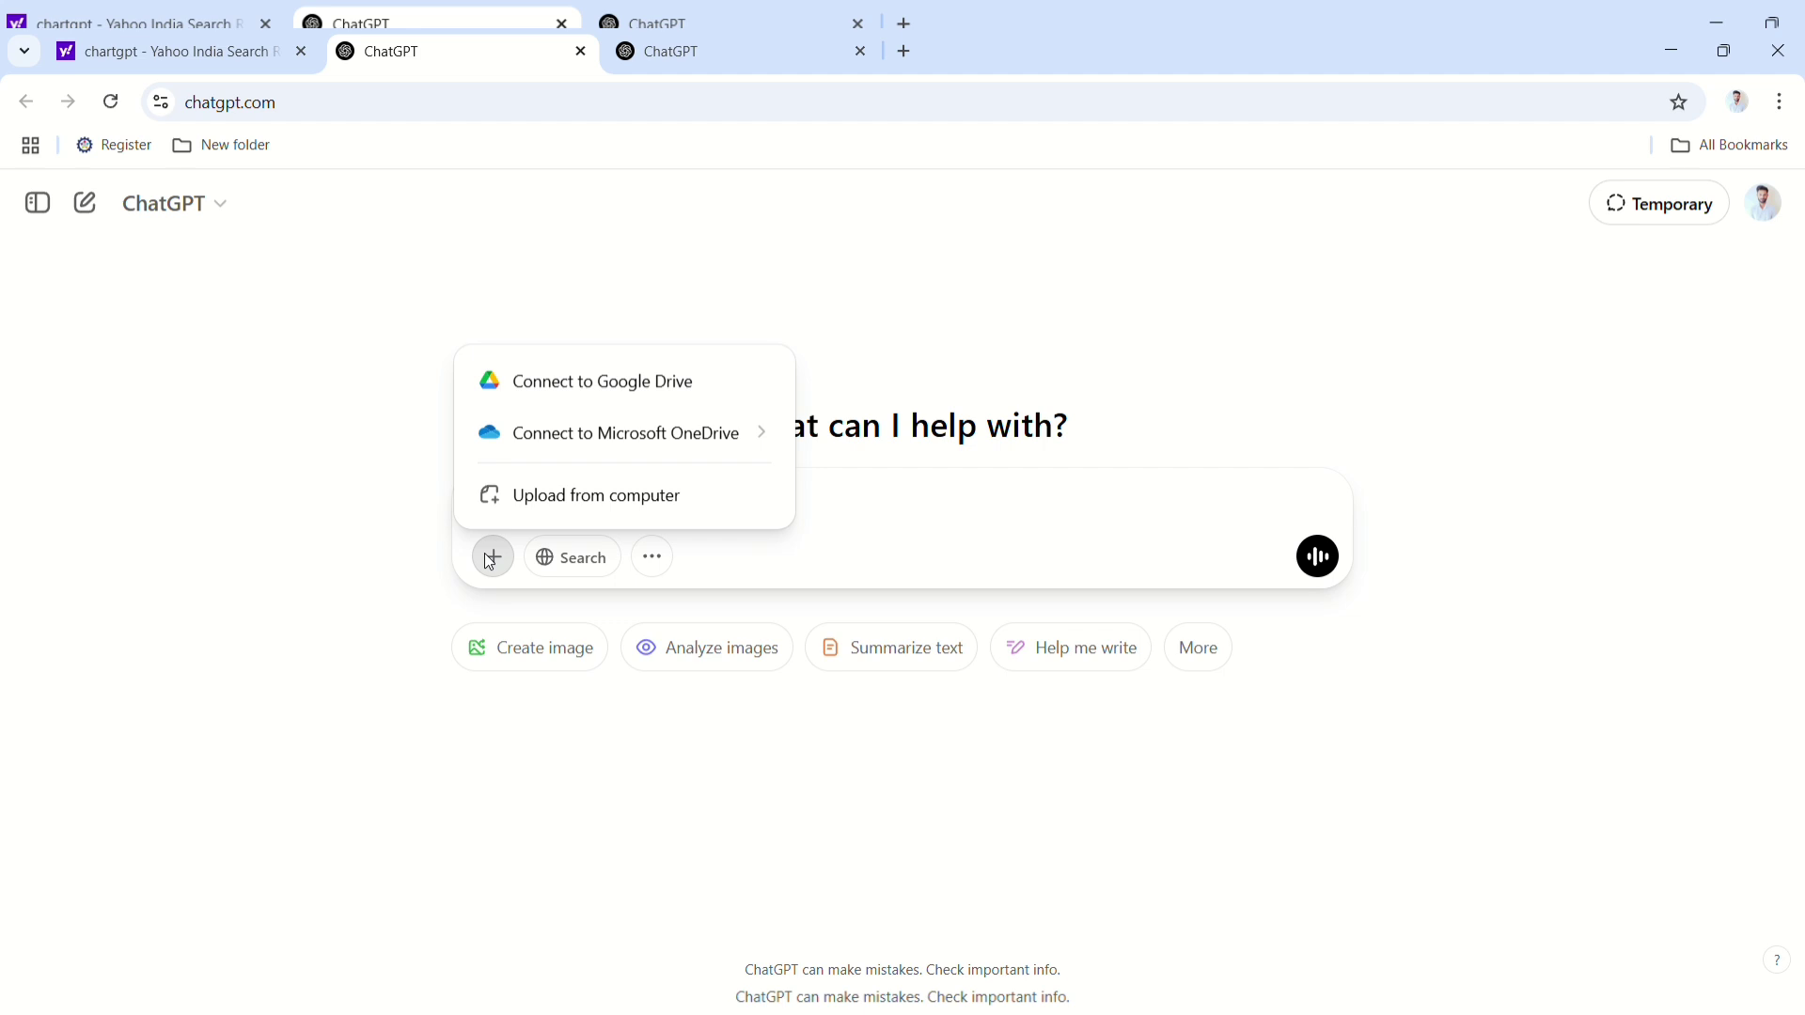
left_click(564, 496)
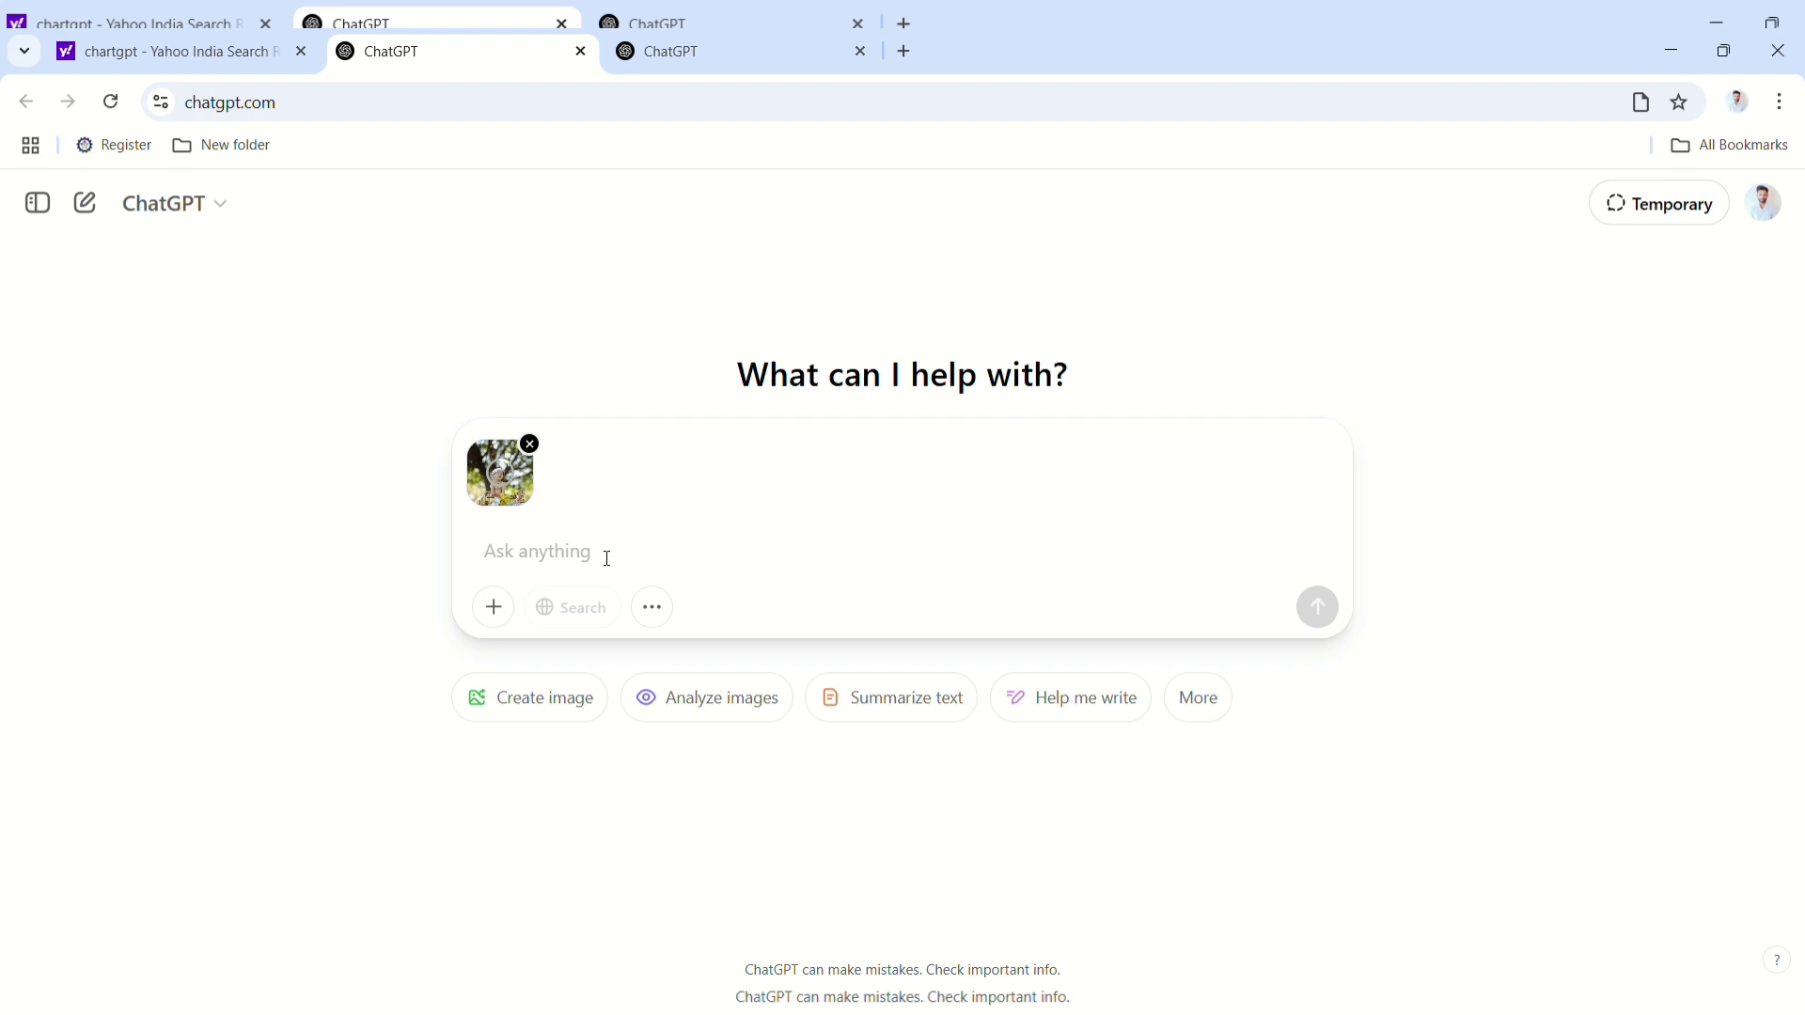
type("Convert this Photo into Ghibili Style art")
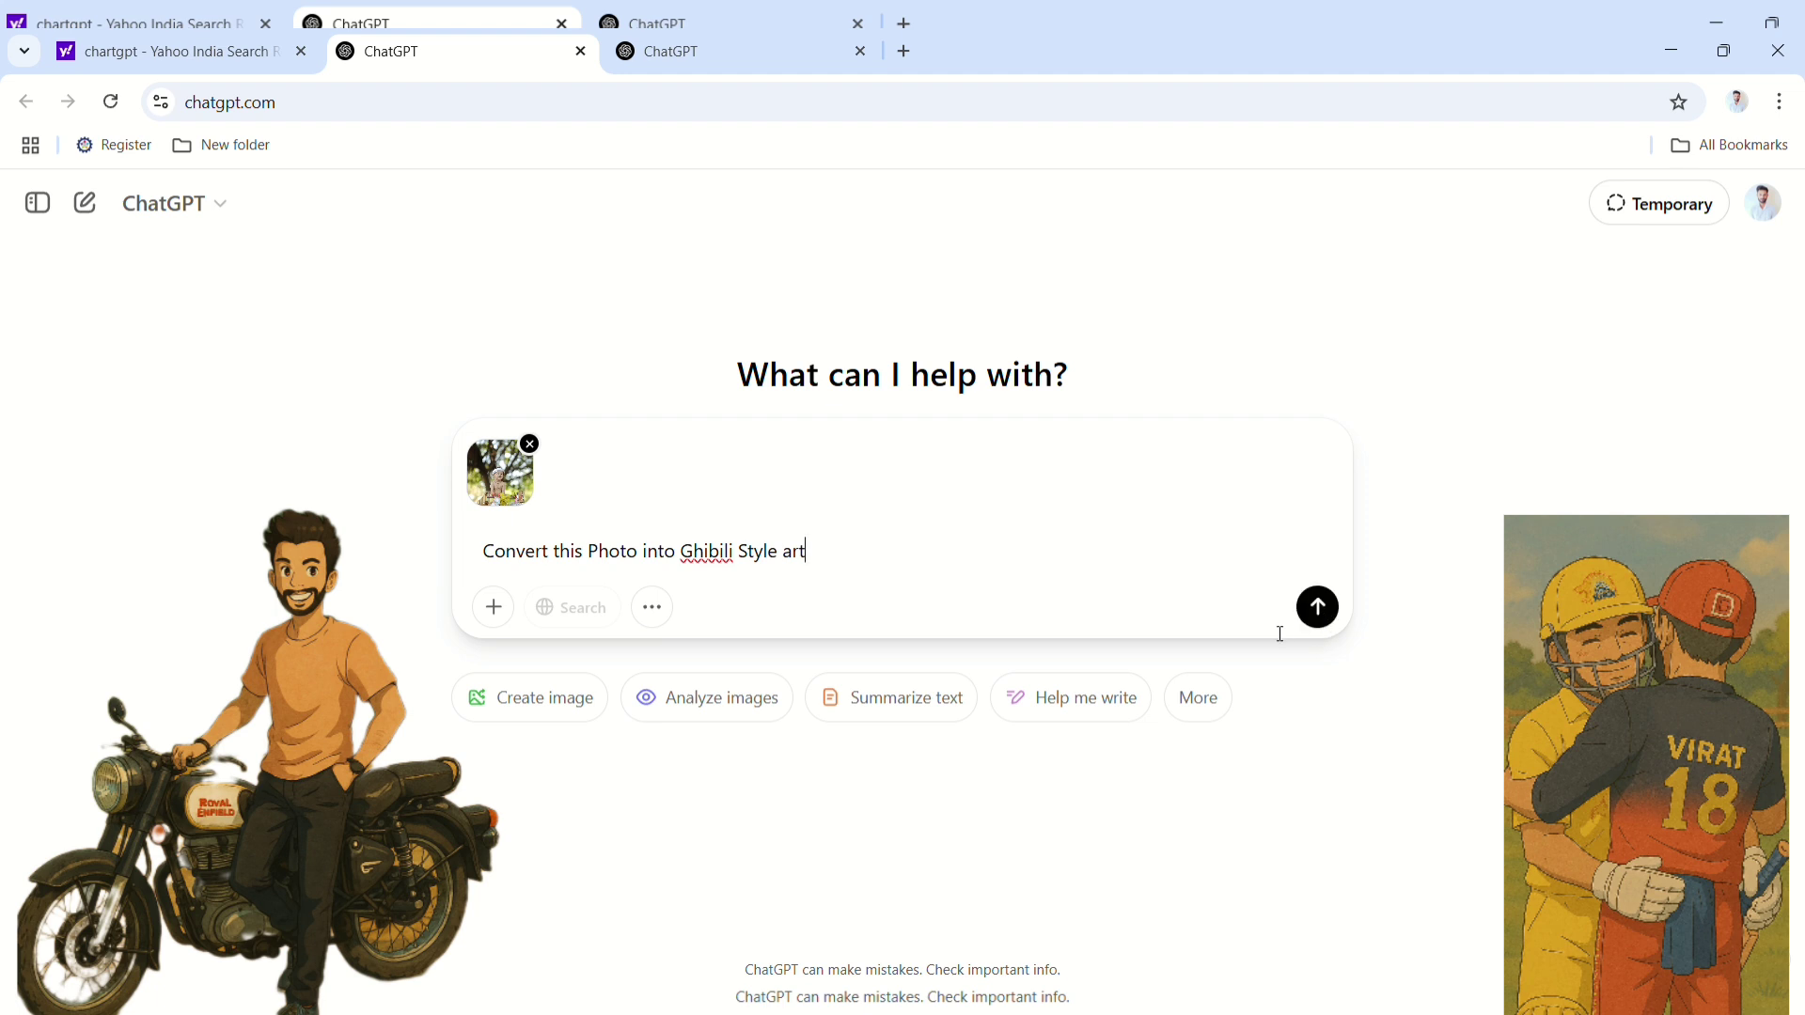
left_click(1316, 609)
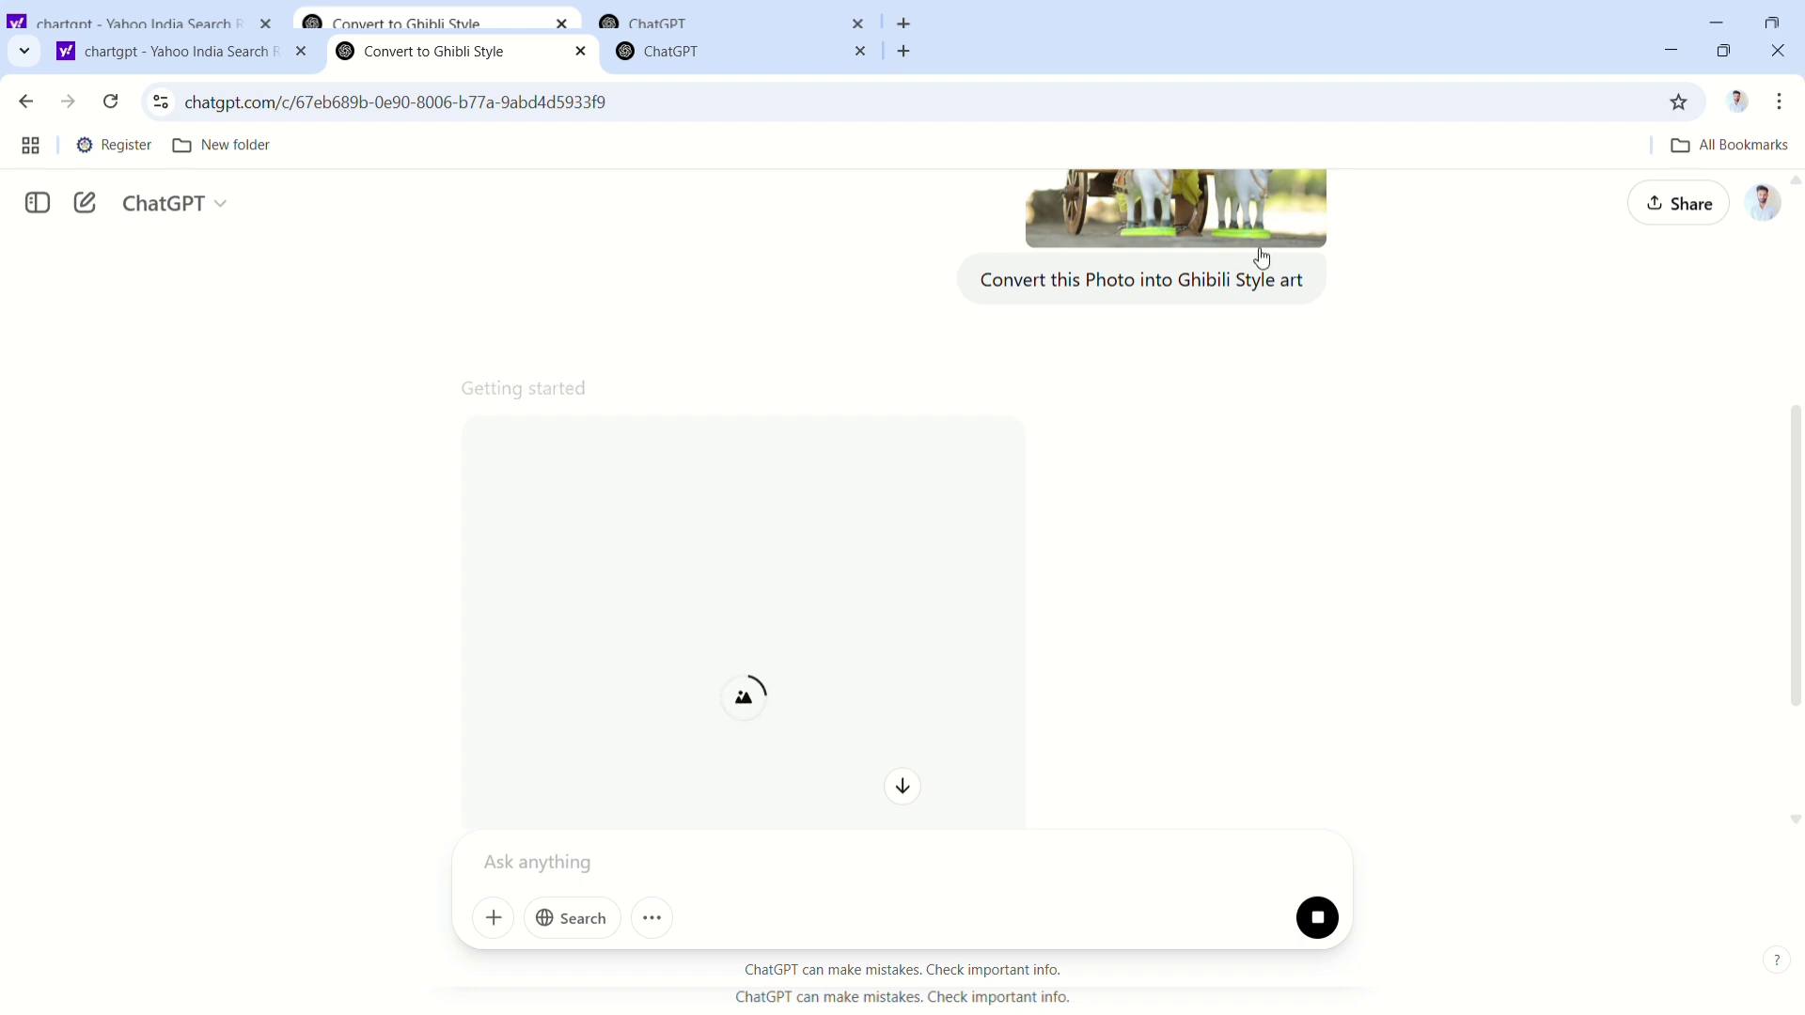
Step: Review the submitted photos, their prompt and the progress of the image generation in the conversation
scroll(1260, 252, "up", 2)
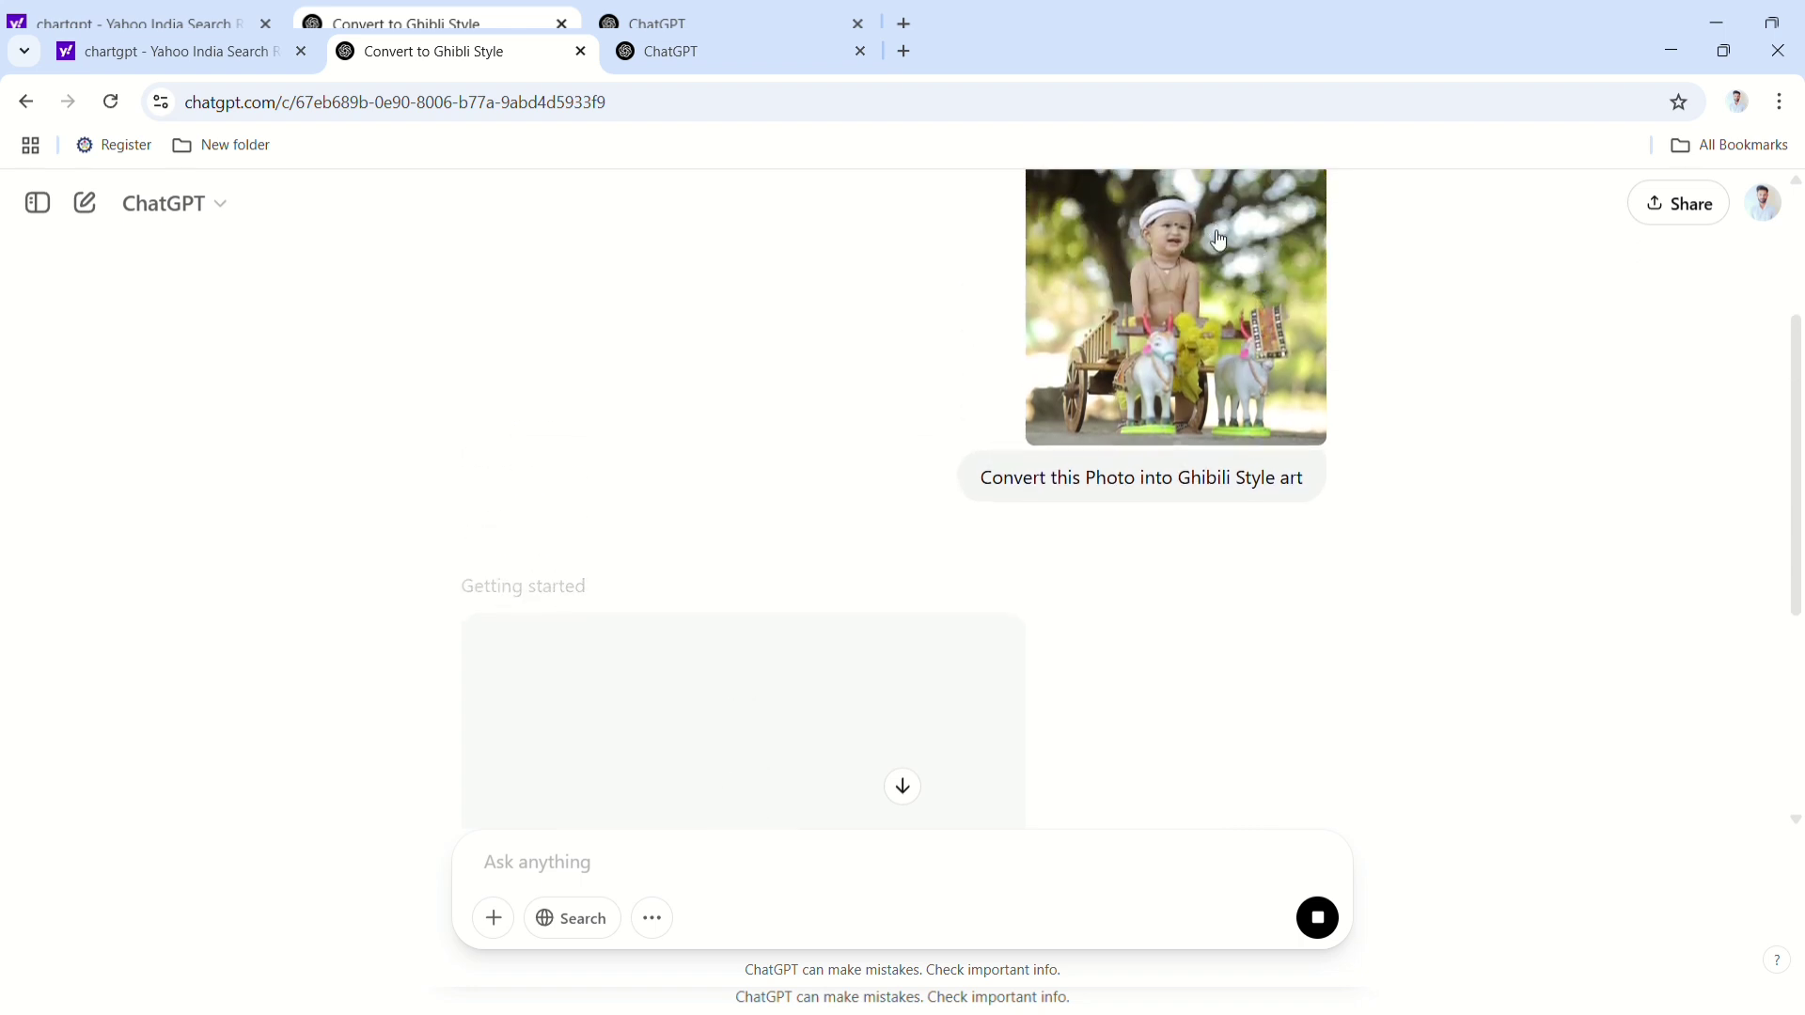
scroll(872, 412, "down", 3)
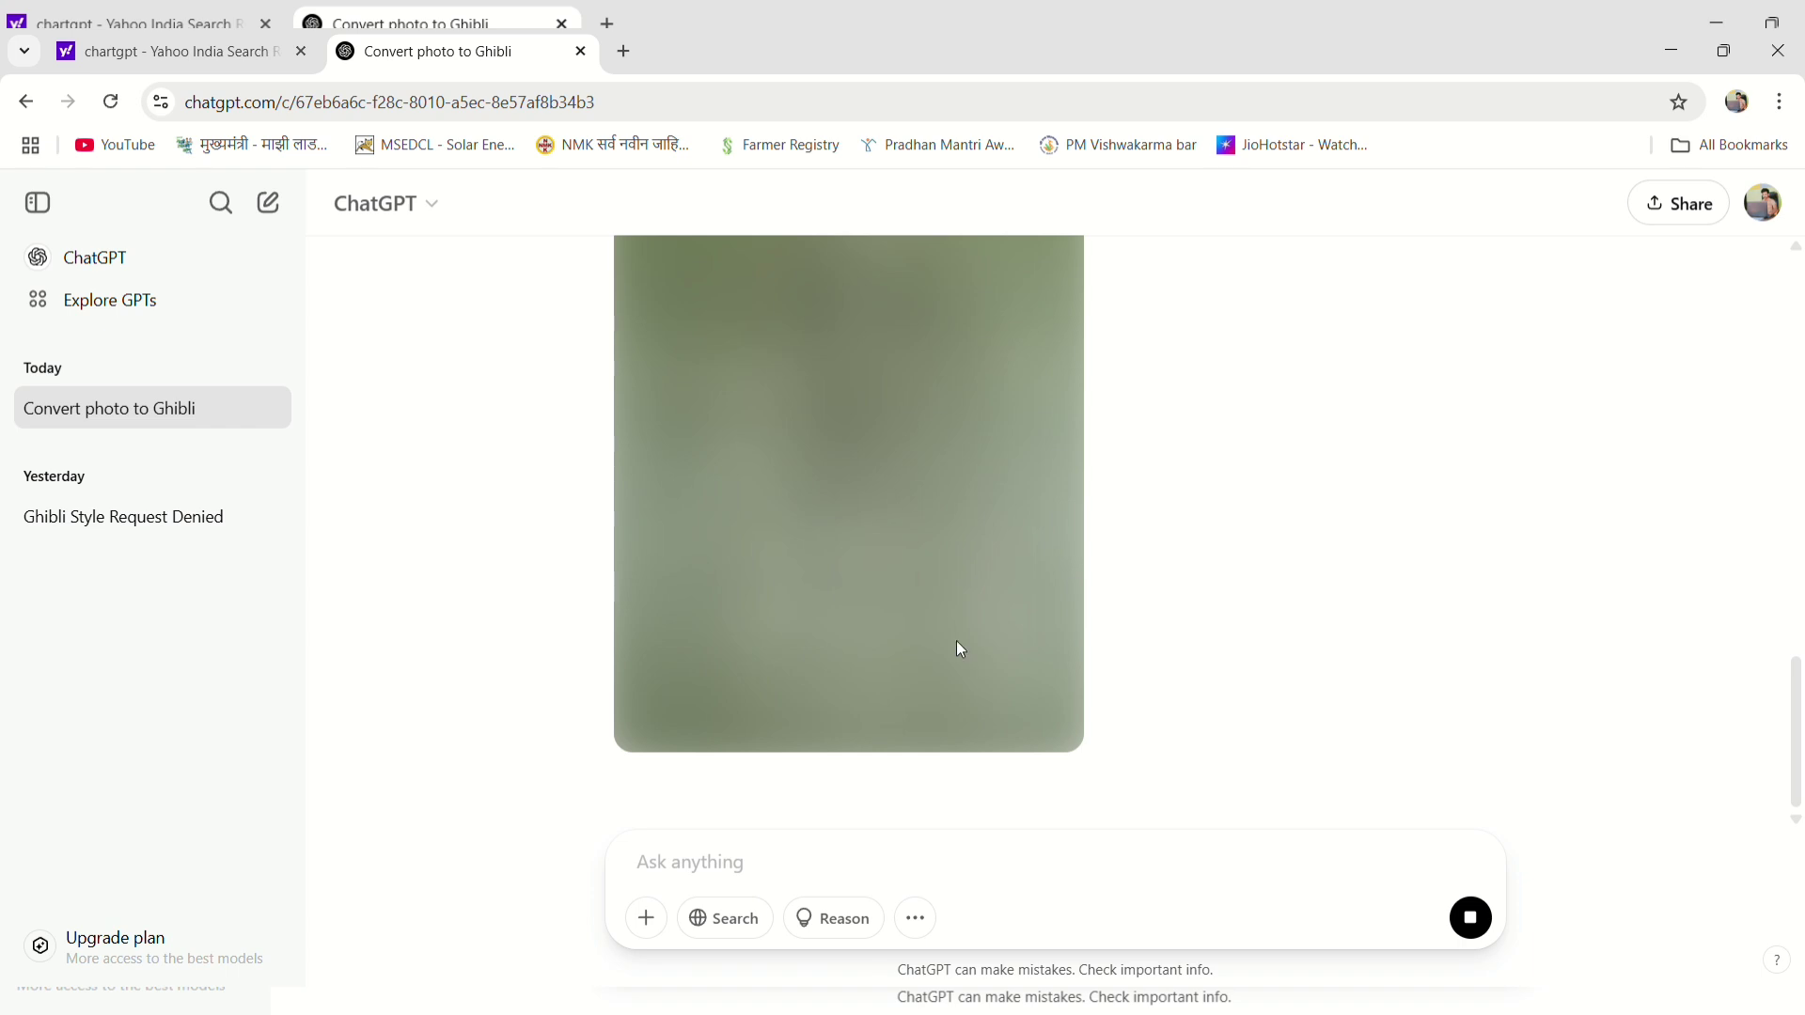
scroll(1015, 540, "up", 5)
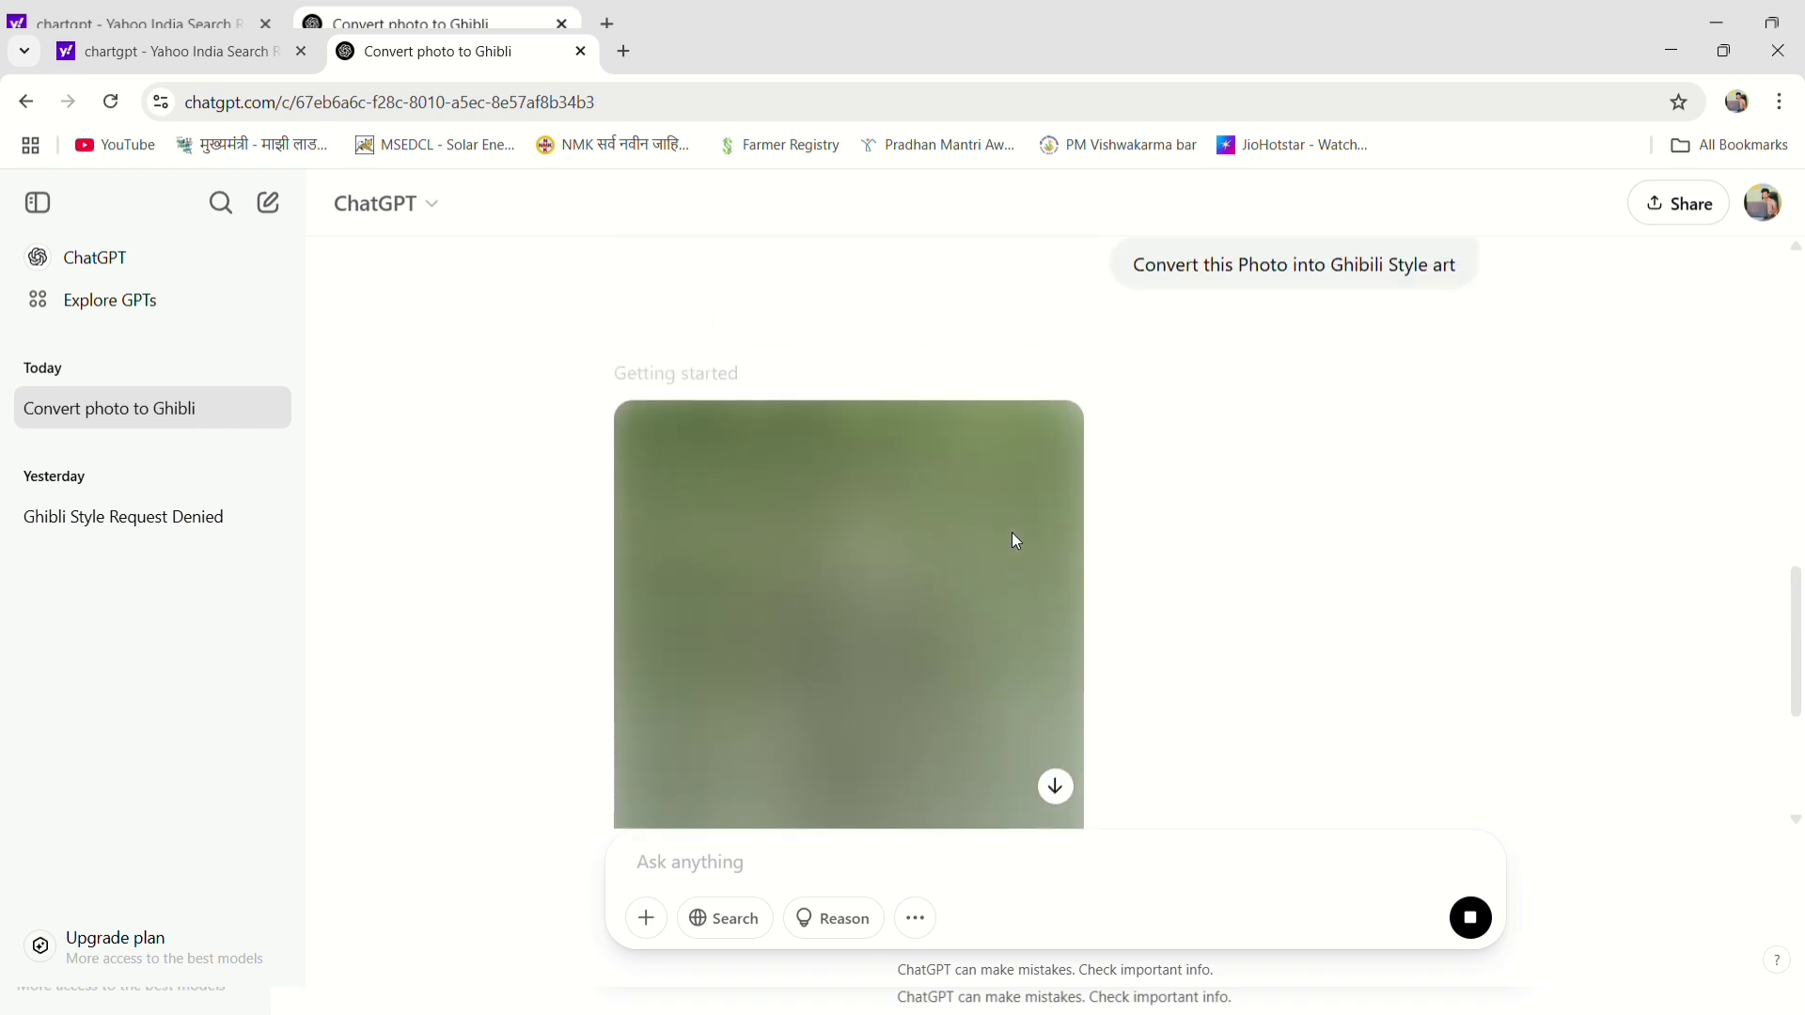
scroll(1015, 540, "up", 1)
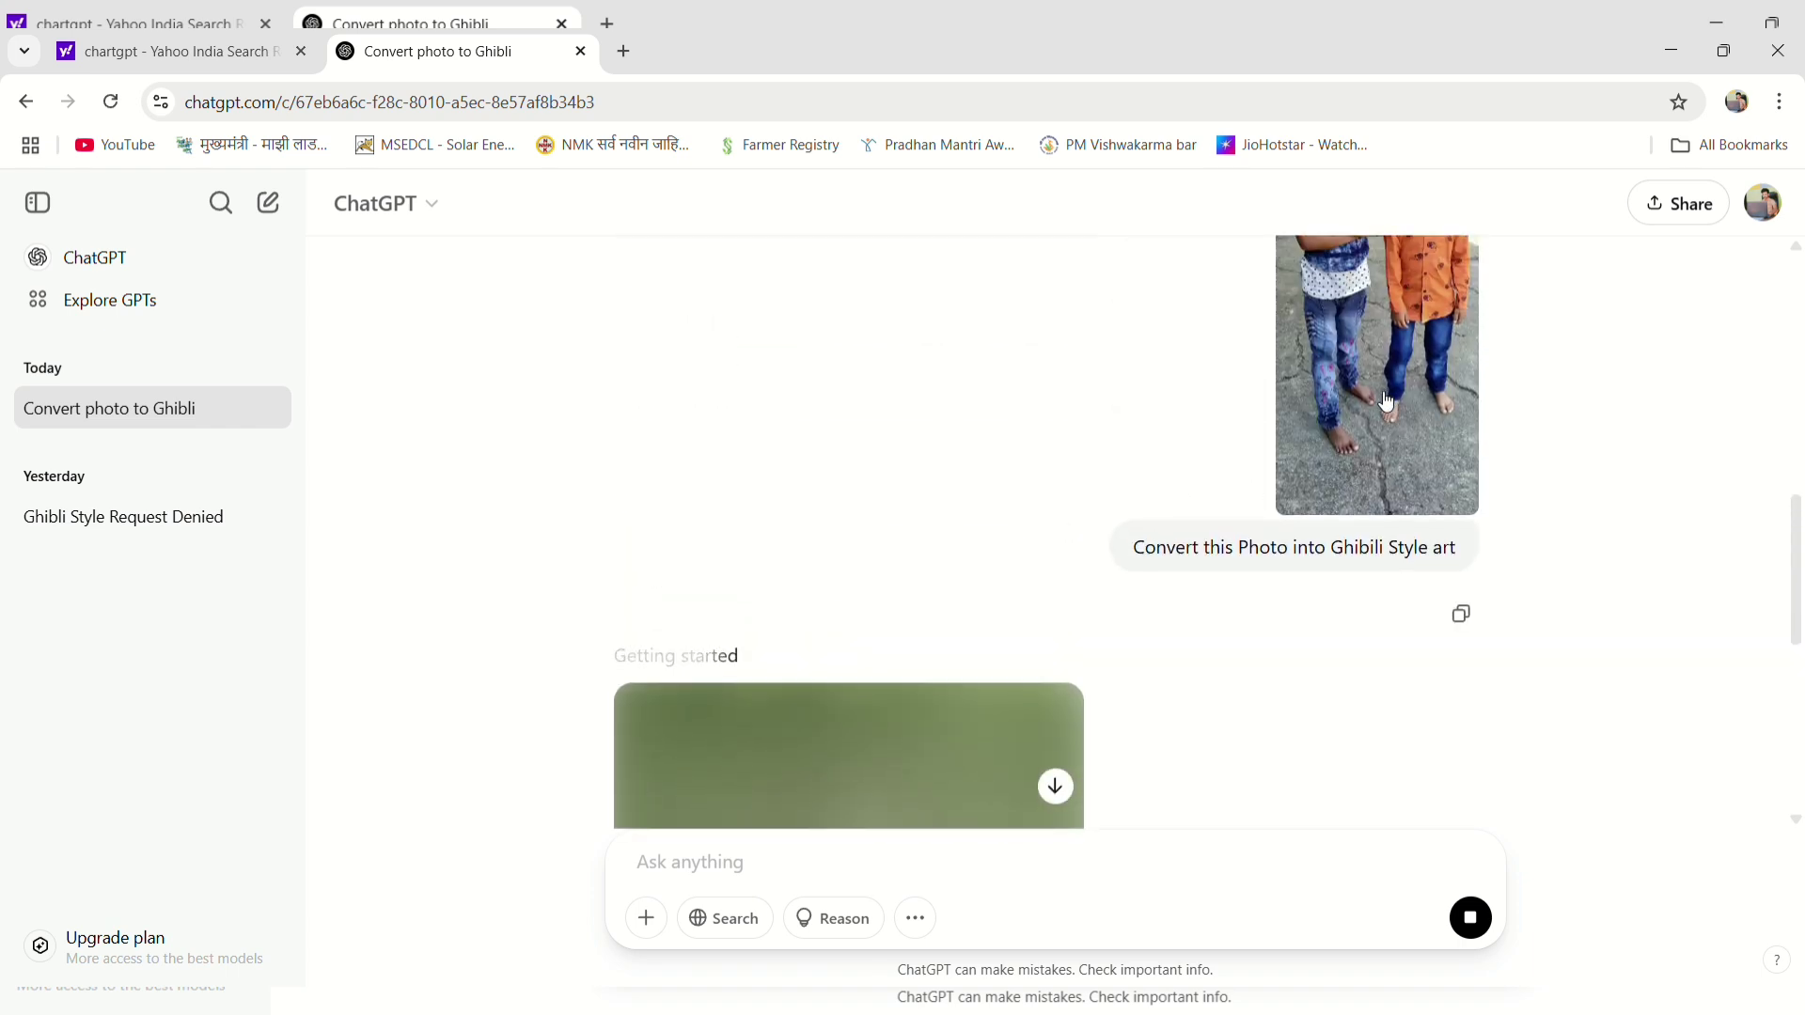
scroll(1387, 402, "up", 2)
scroll(1387, 402, "up", 1)
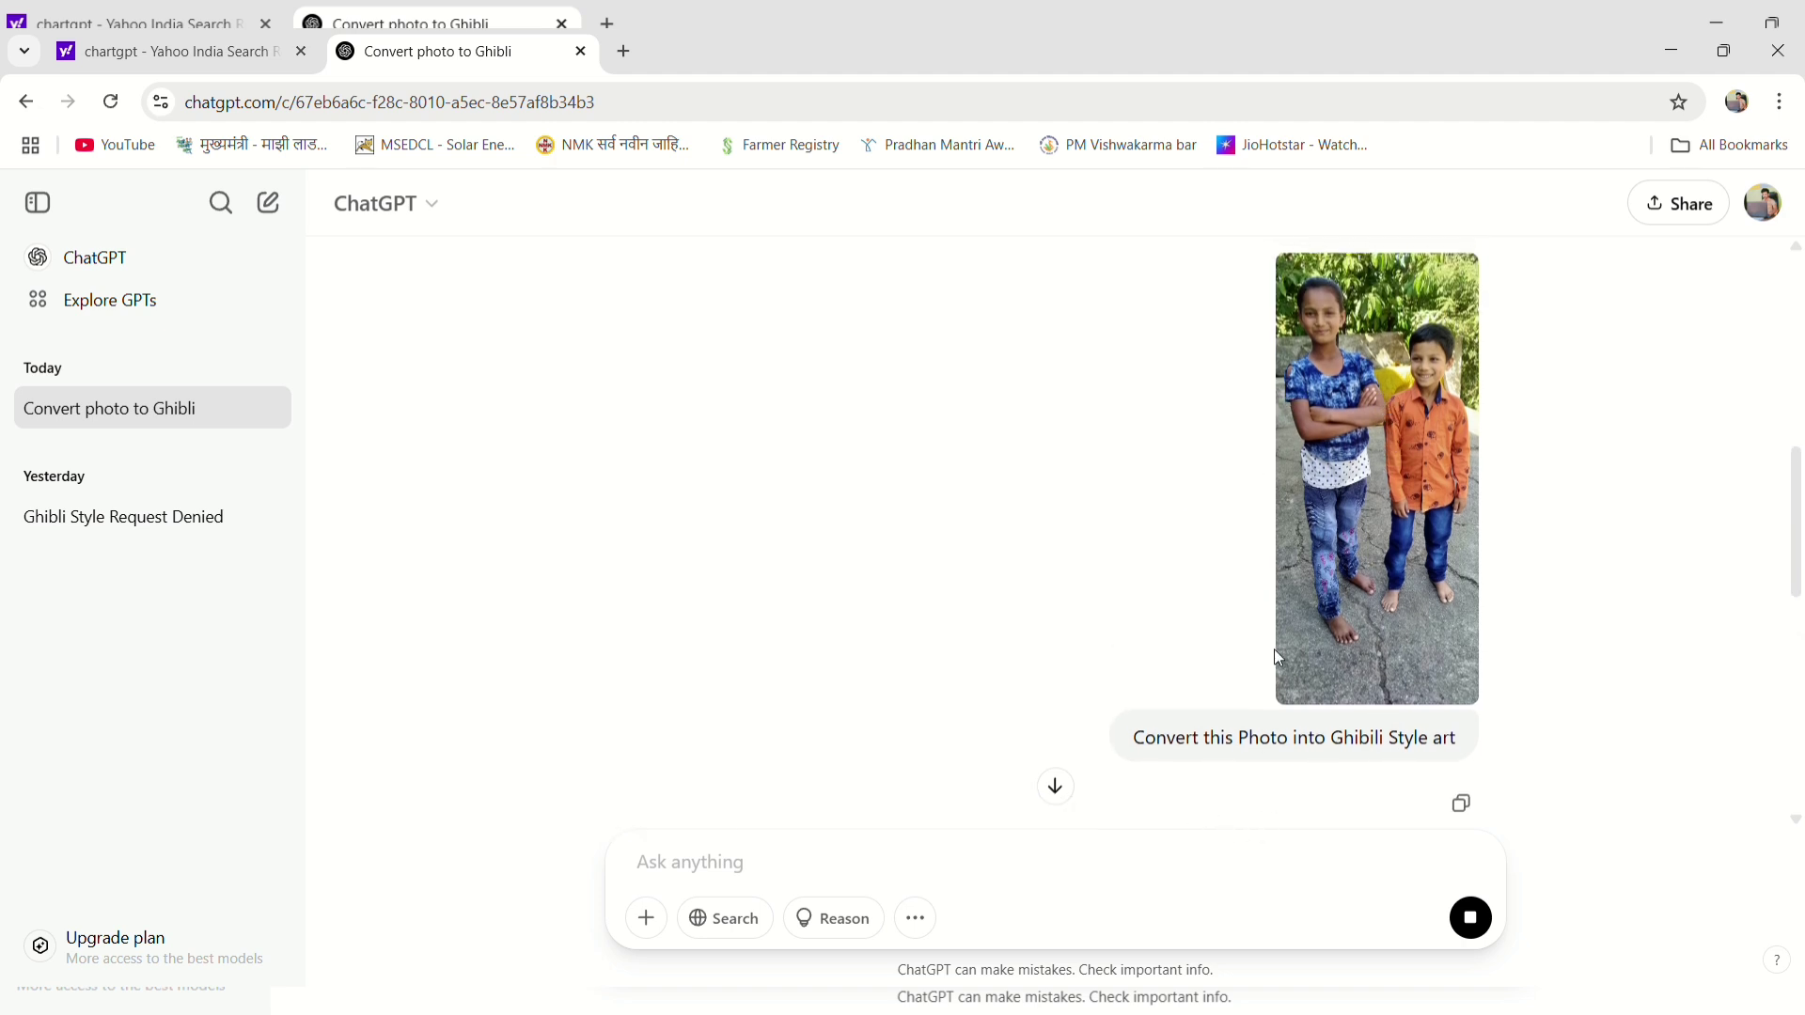
scroll(1032, 580, "down", 5)
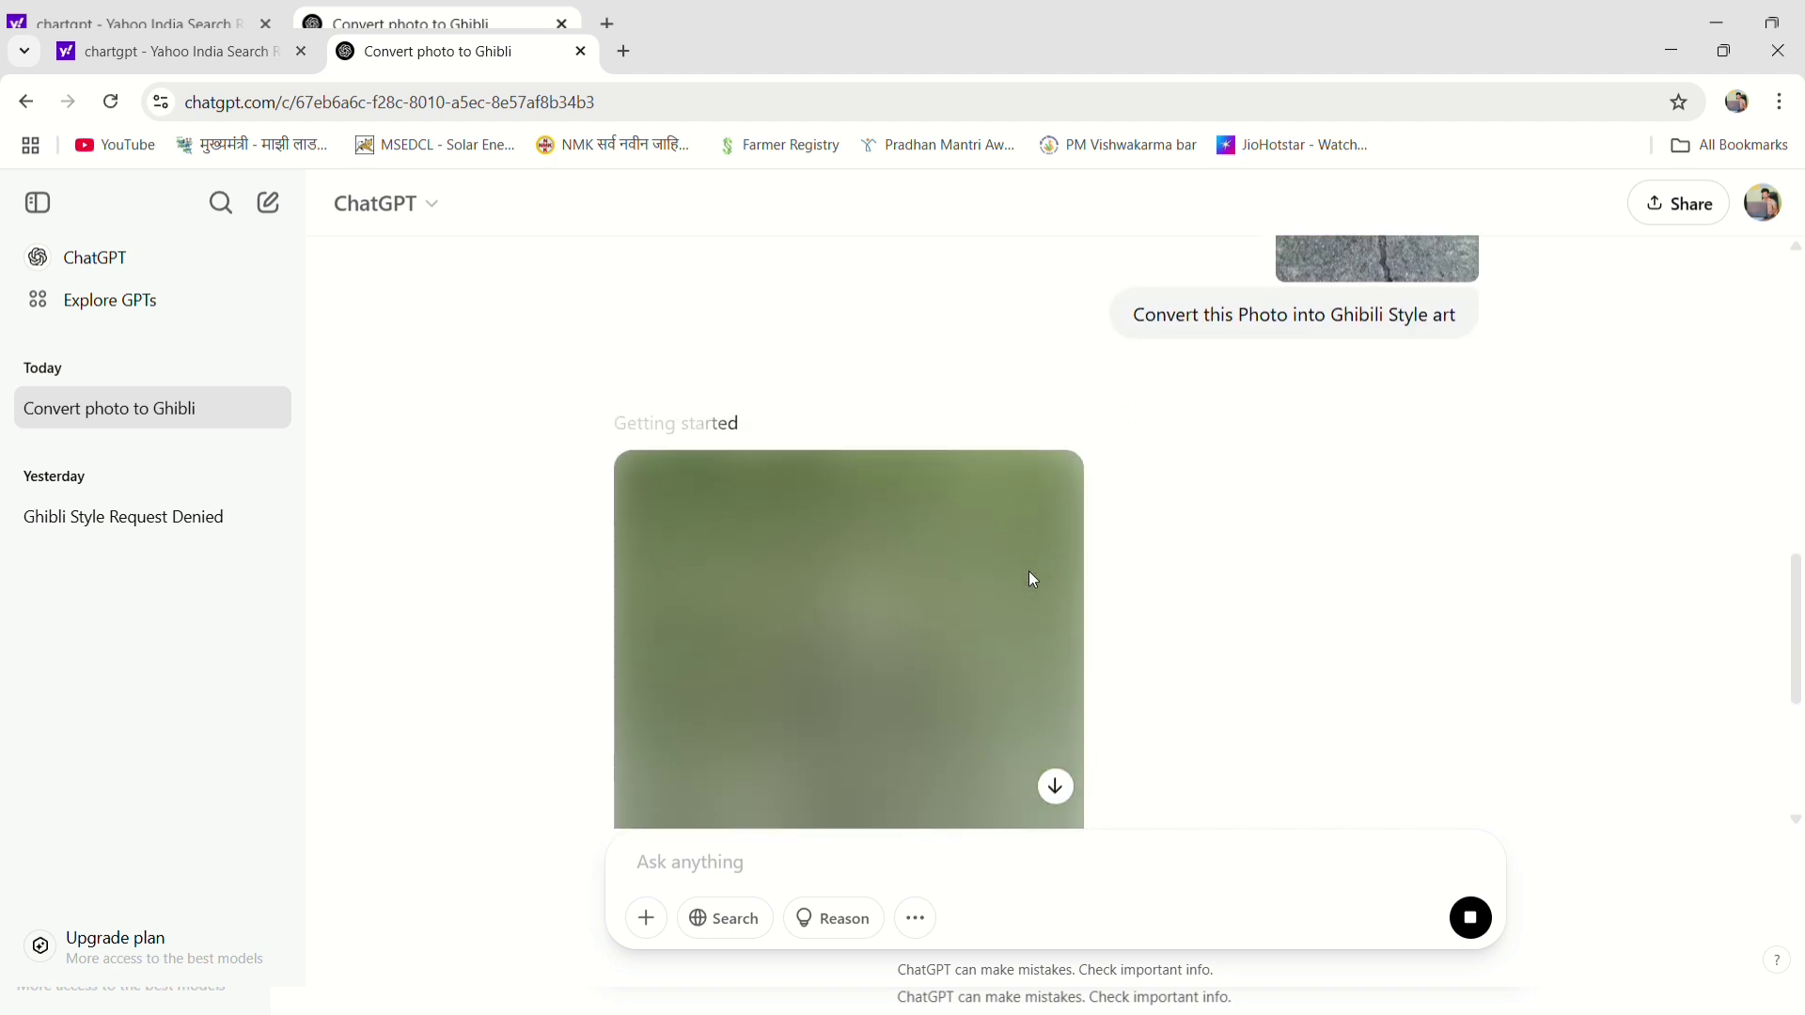
scroll(1032, 580, "down", 1)
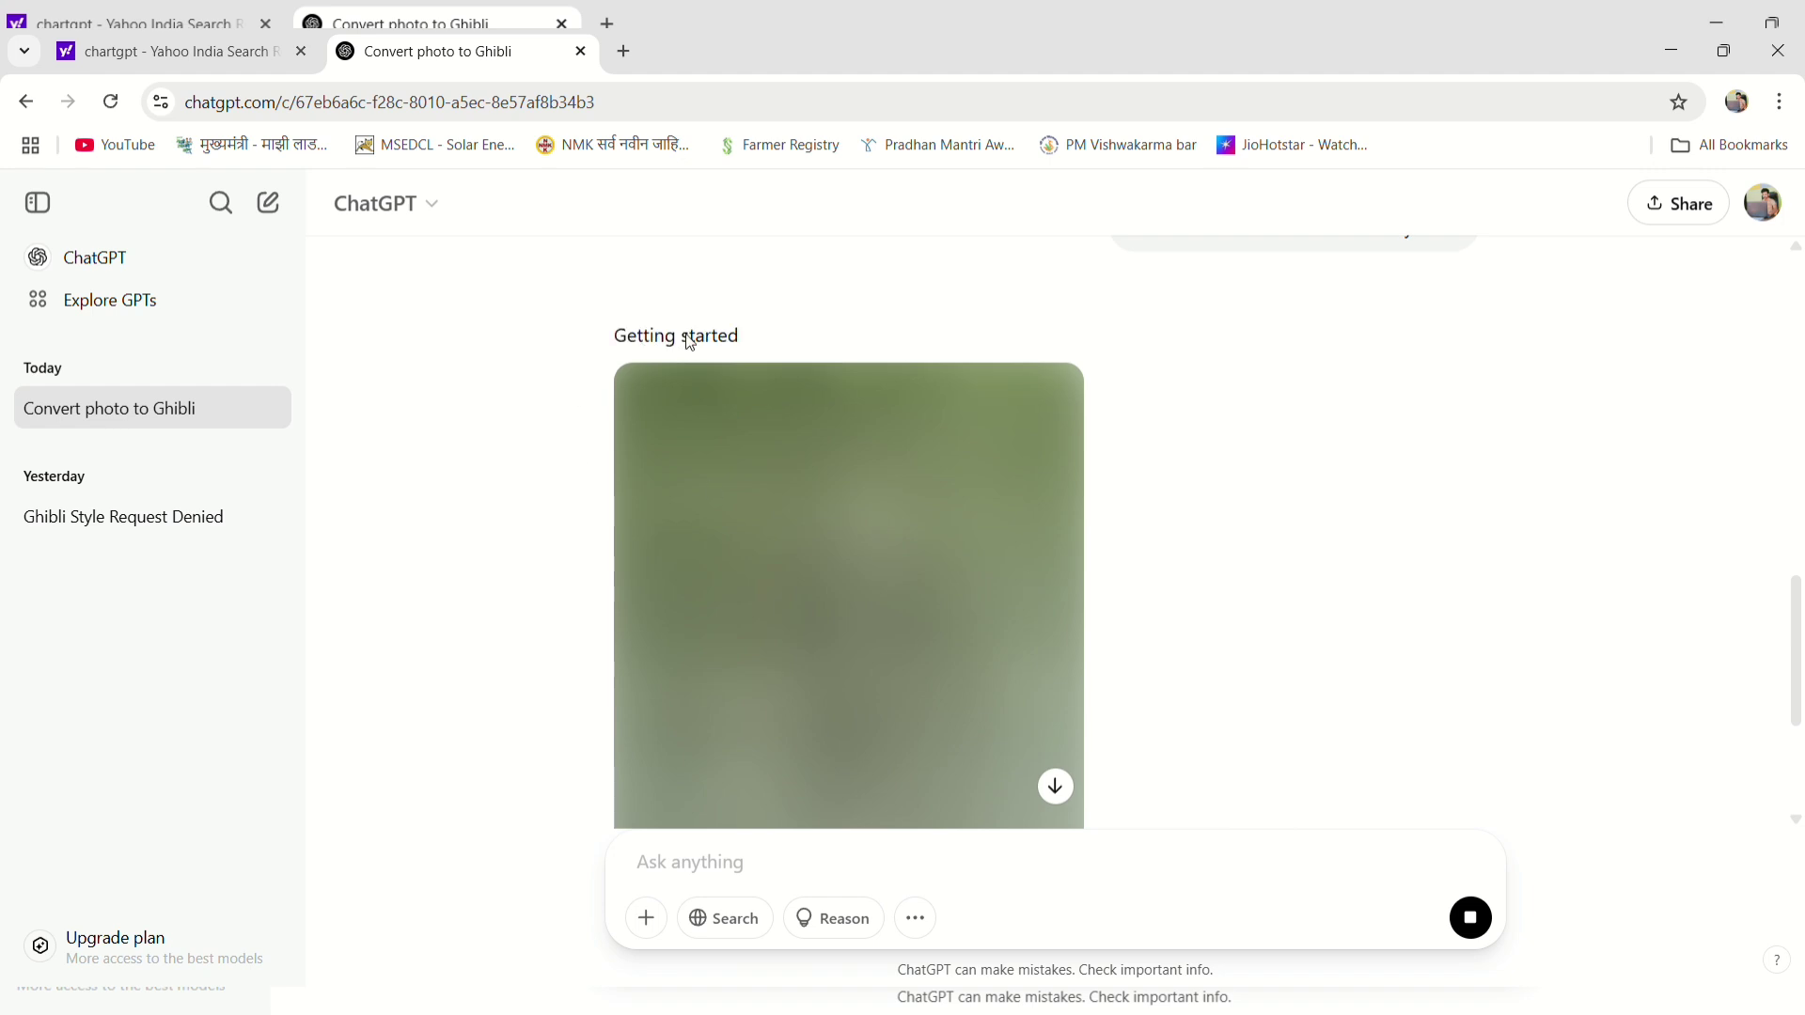
scroll(705, 523, "down", 2)
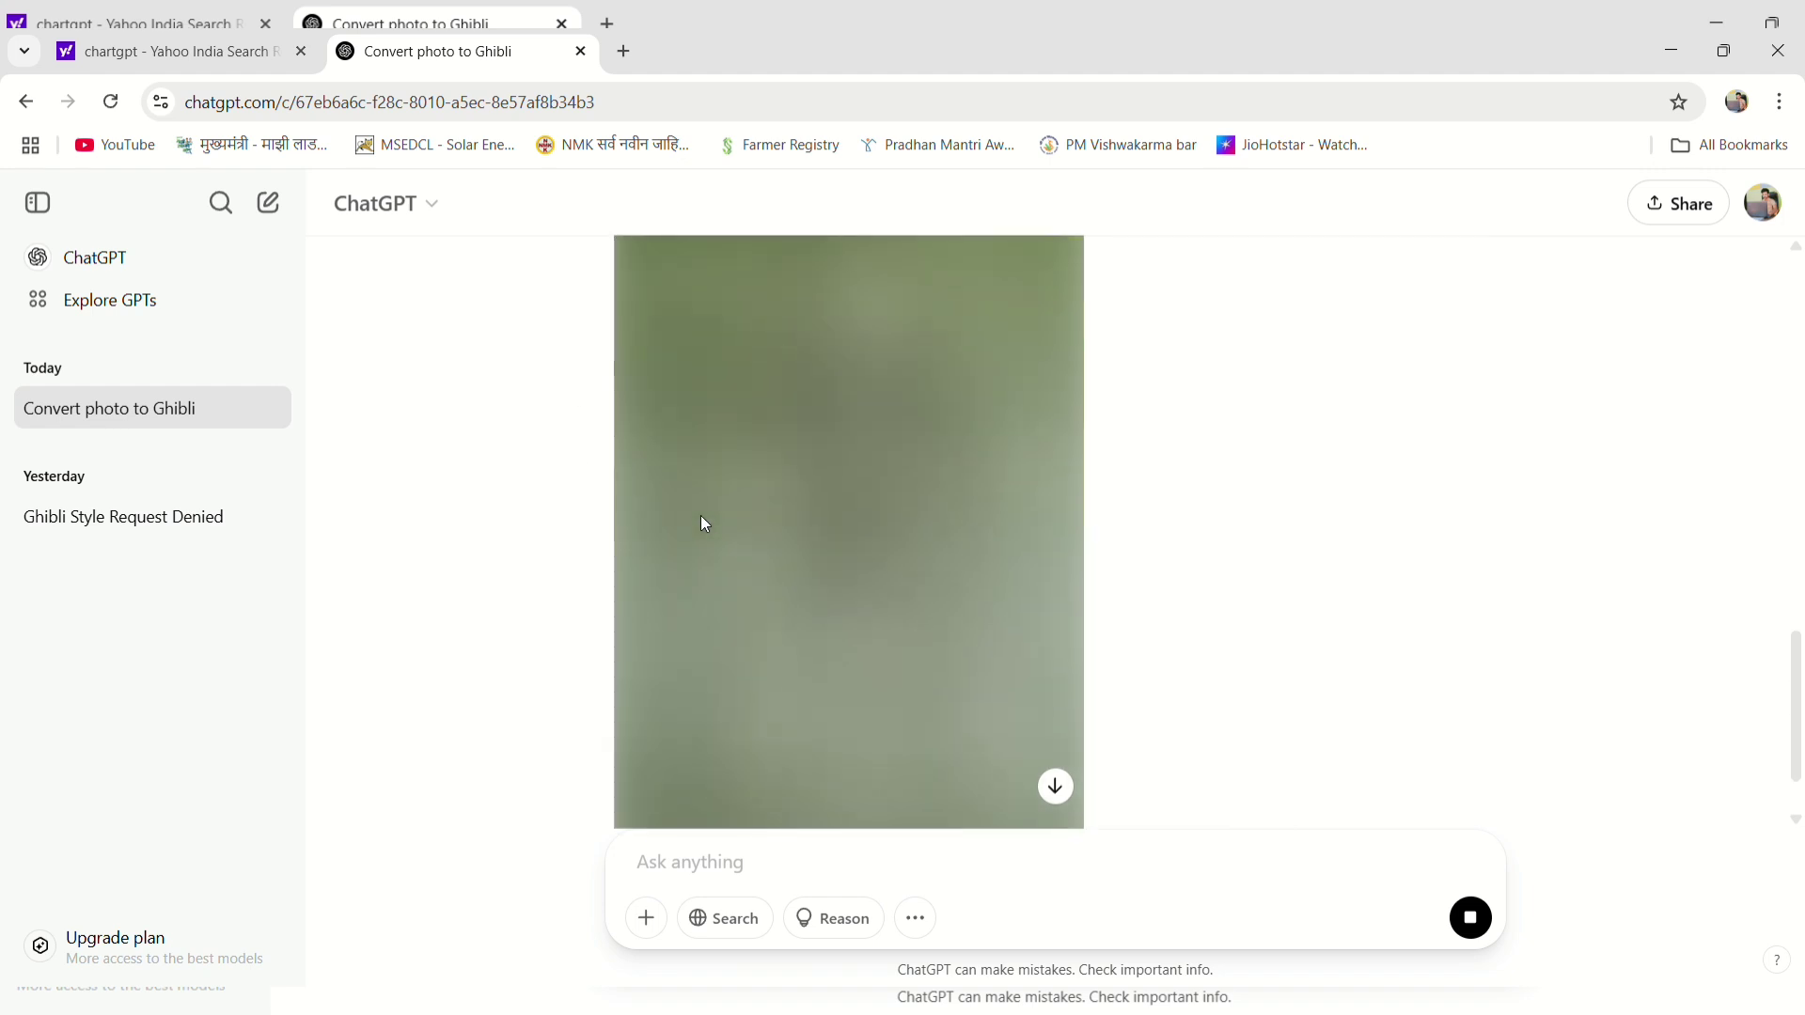
scroll(705, 523, "up", 3)
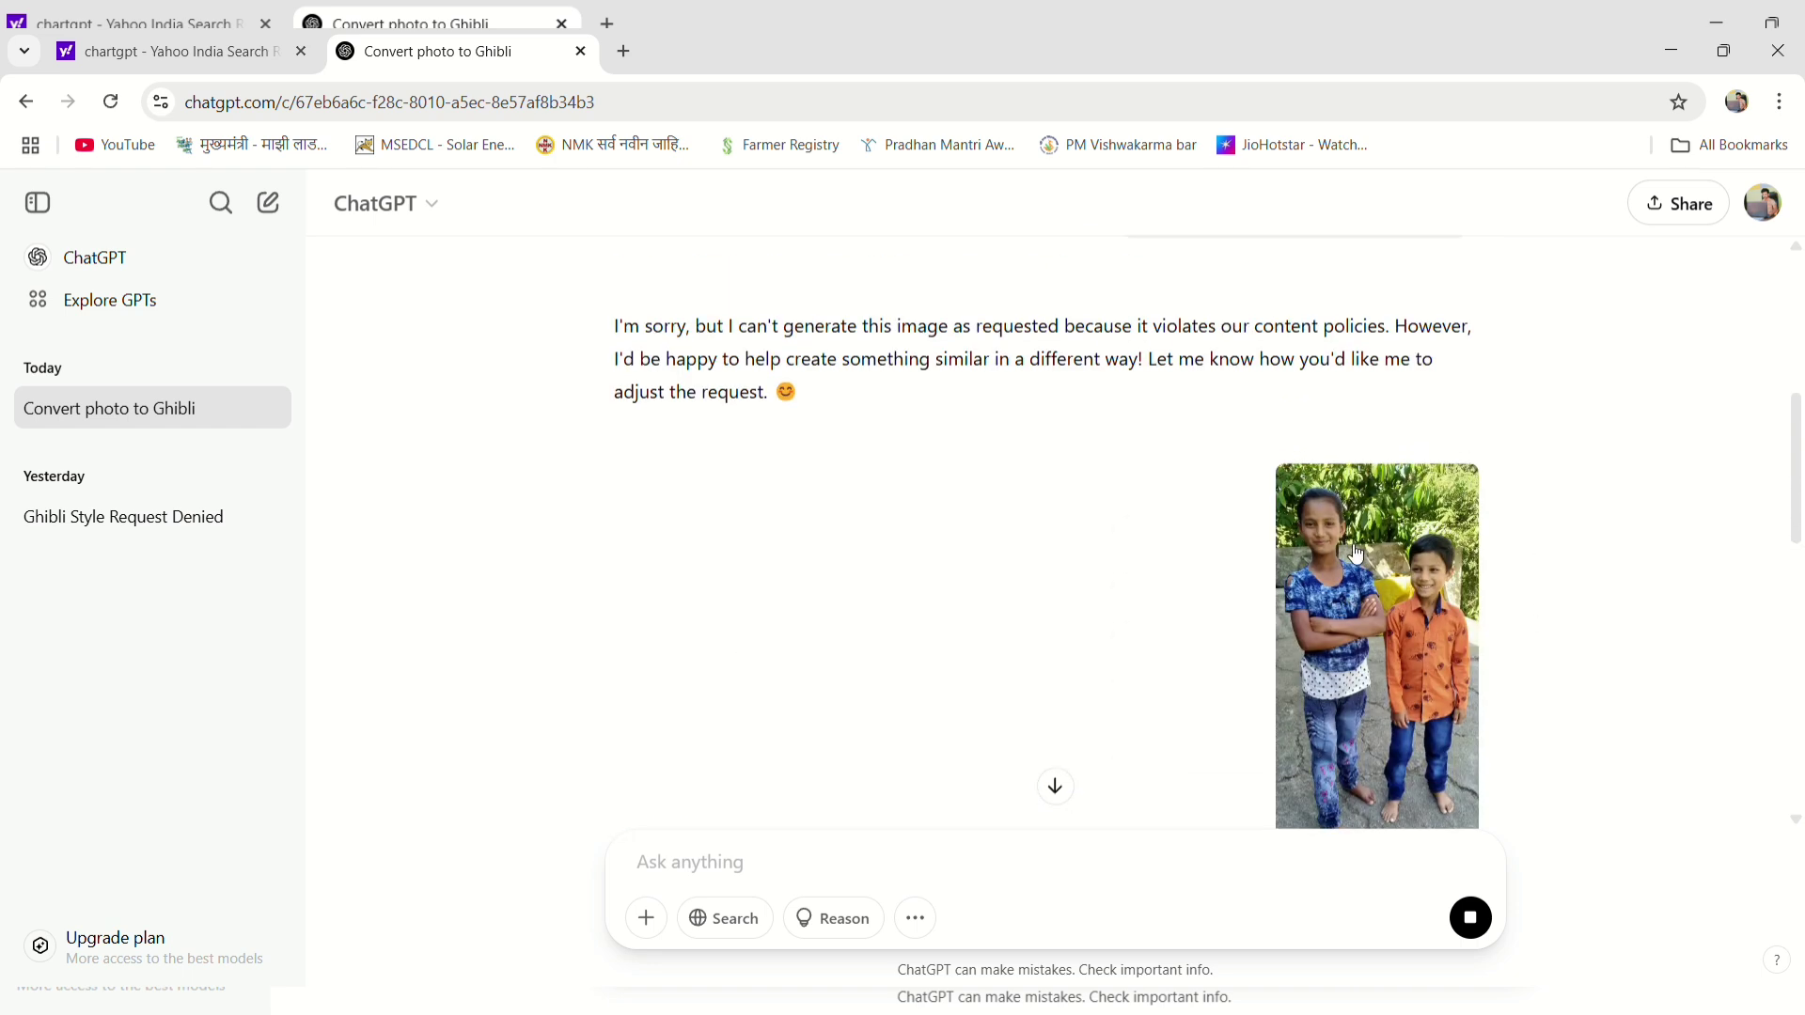
scroll(1111, 583, "down", 7)
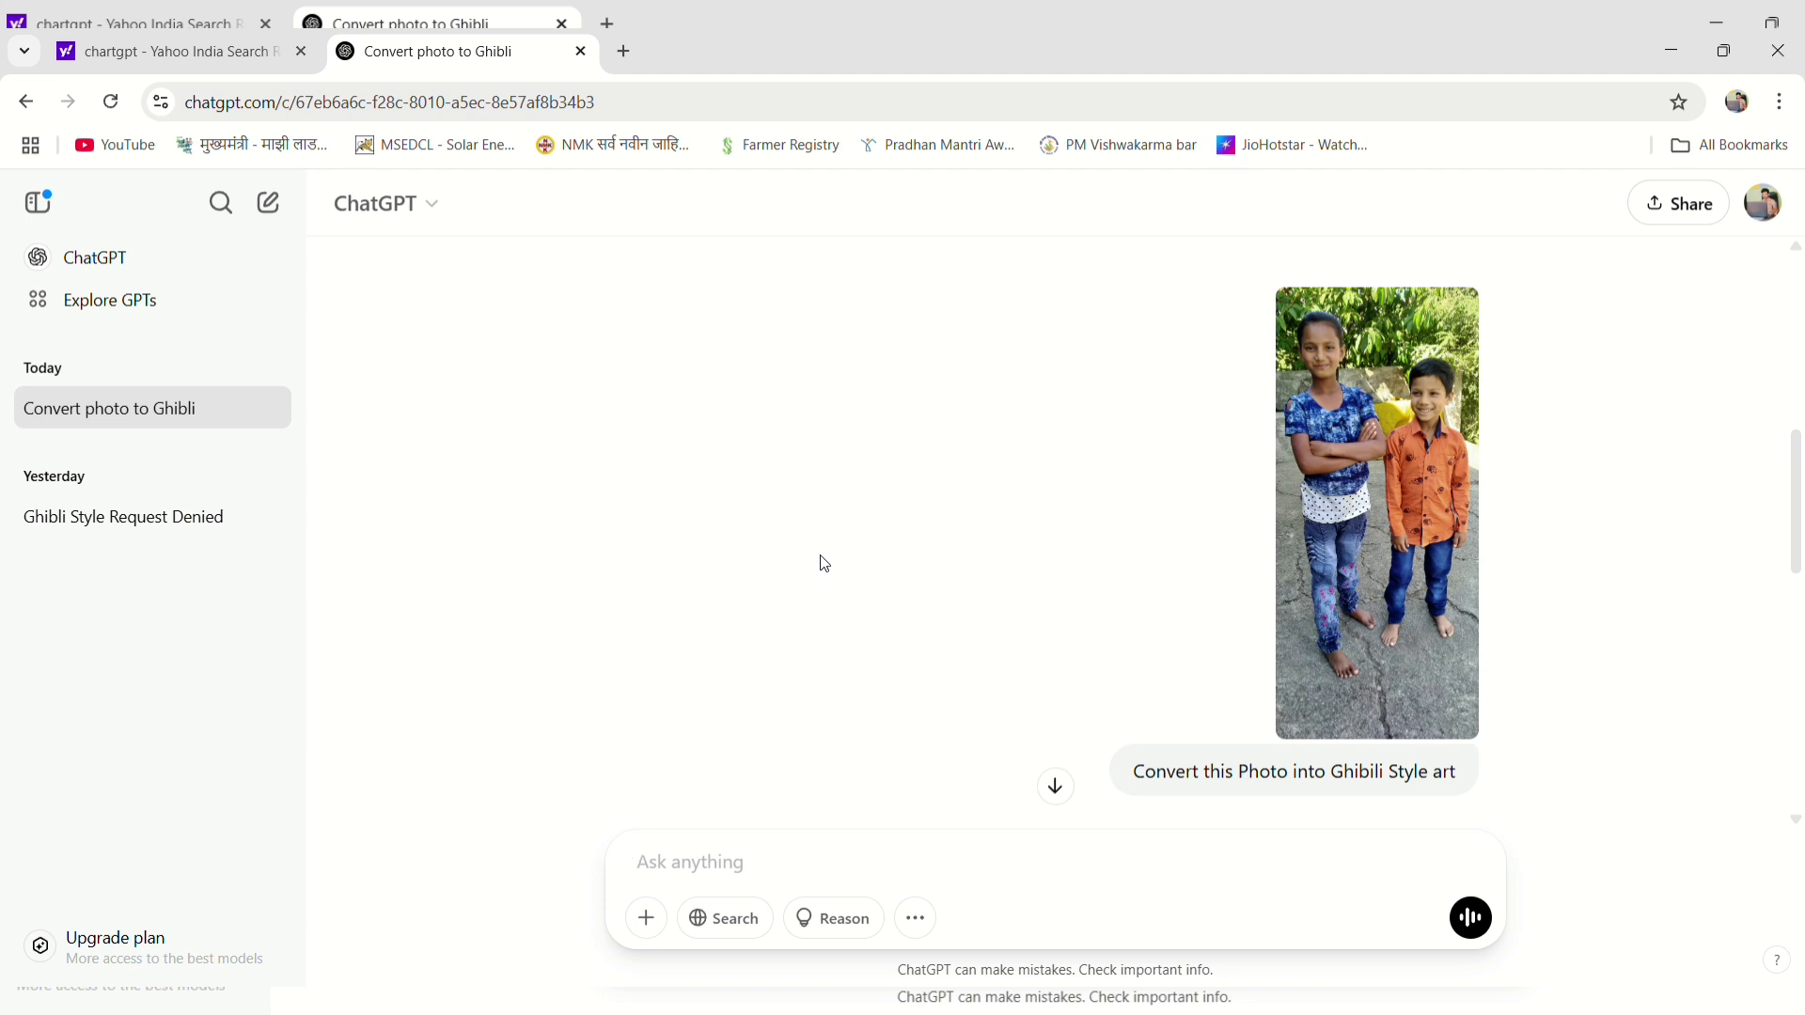
Step: Inspect the finished Ghibli-style illustration of the two children and download it
scroll(825, 564, "down", 8)
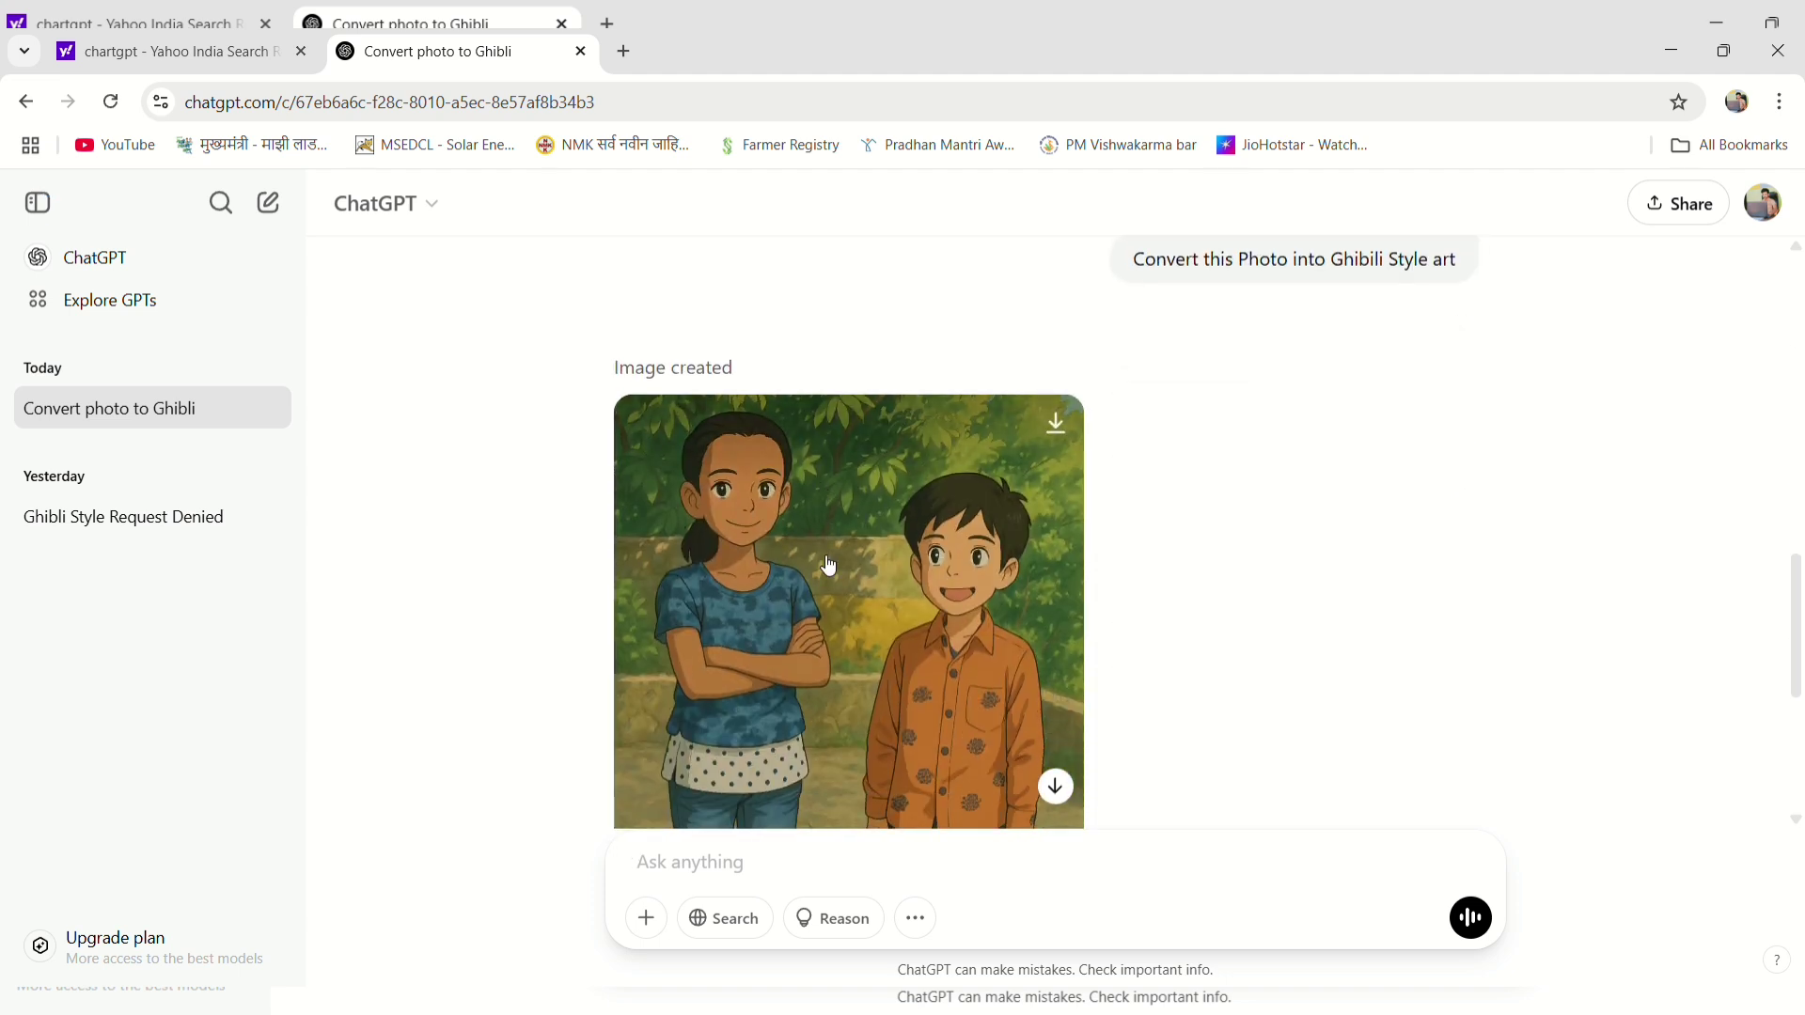
scroll(829, 565, "down", 2)
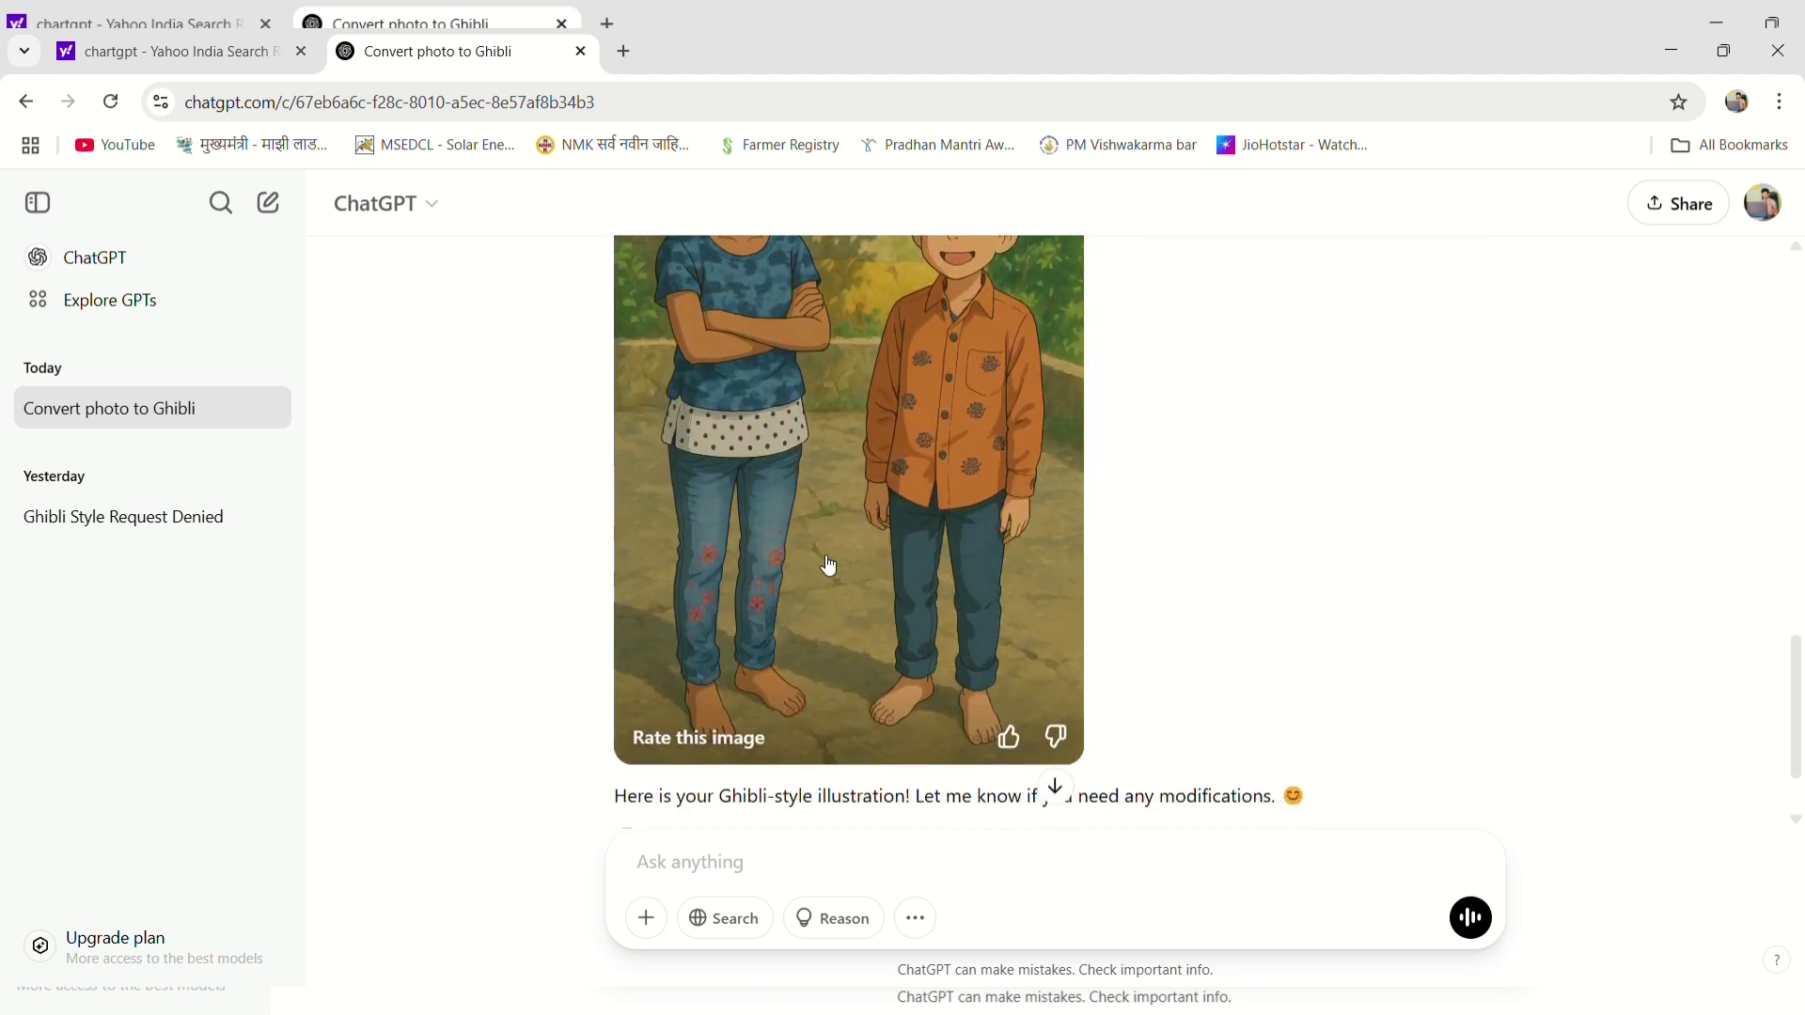
scroll(829, 565, "up", 2)
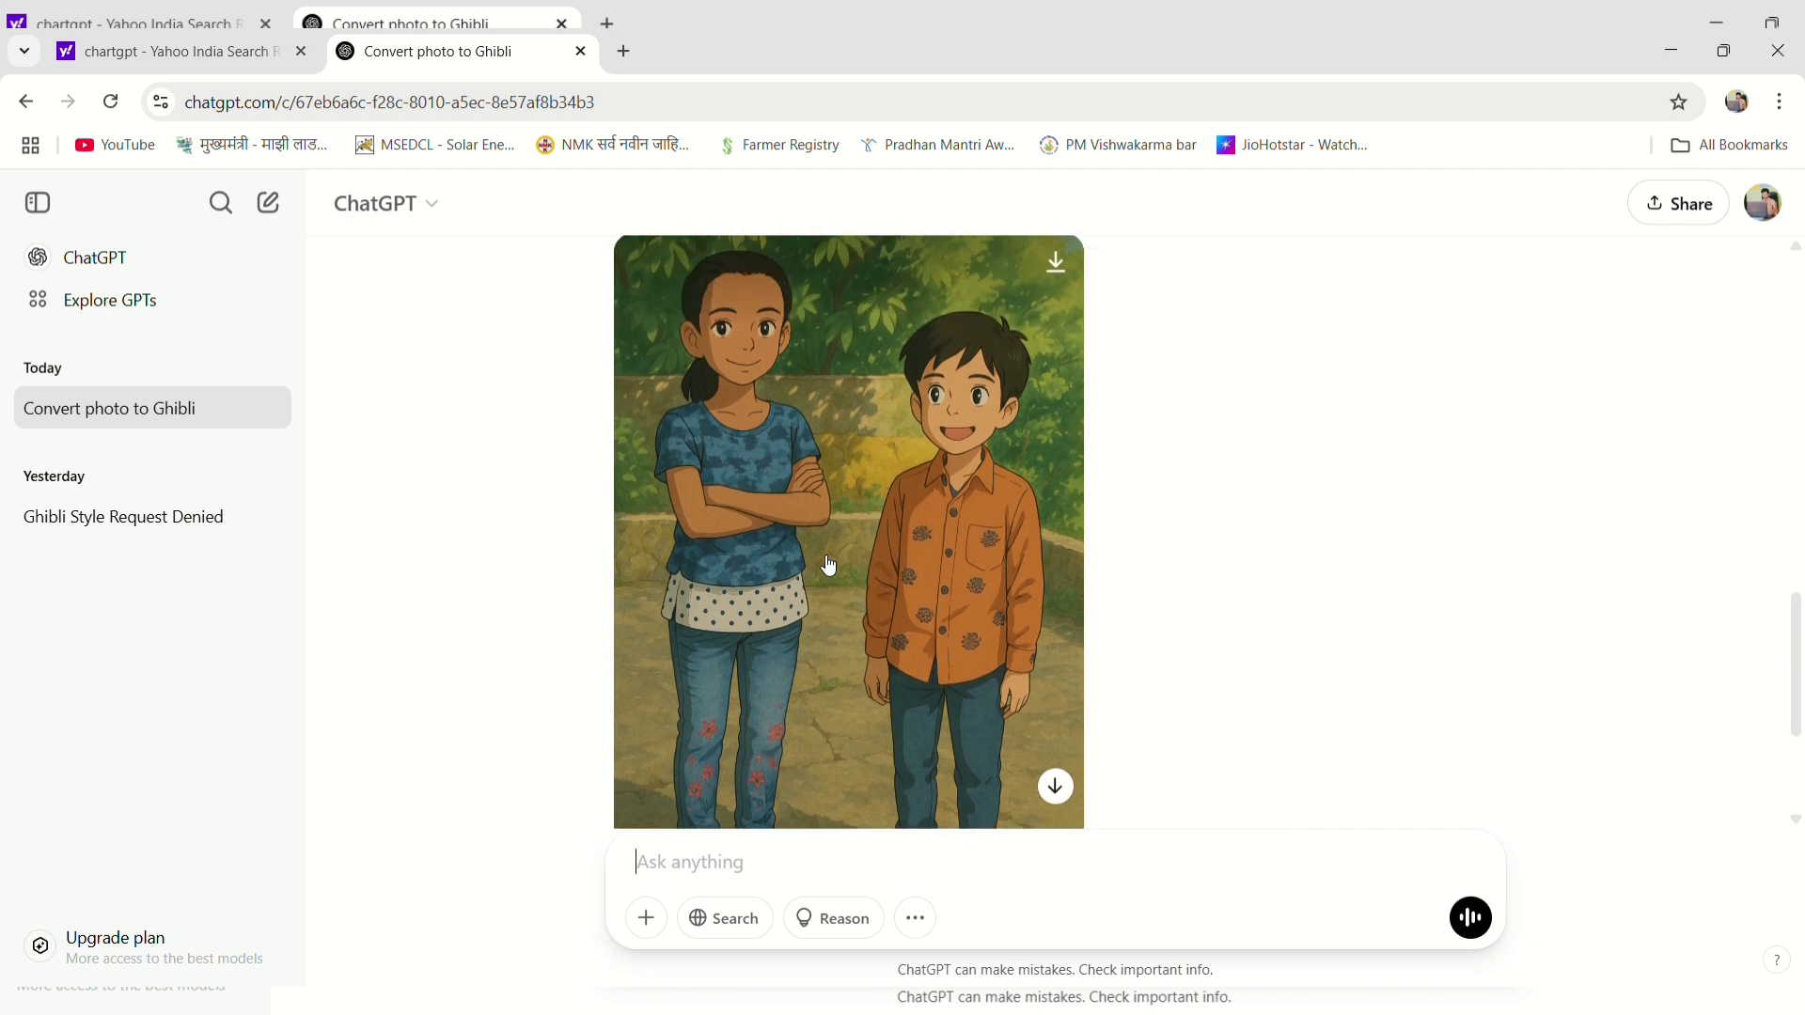
scroll(829, 565, "down", 2)
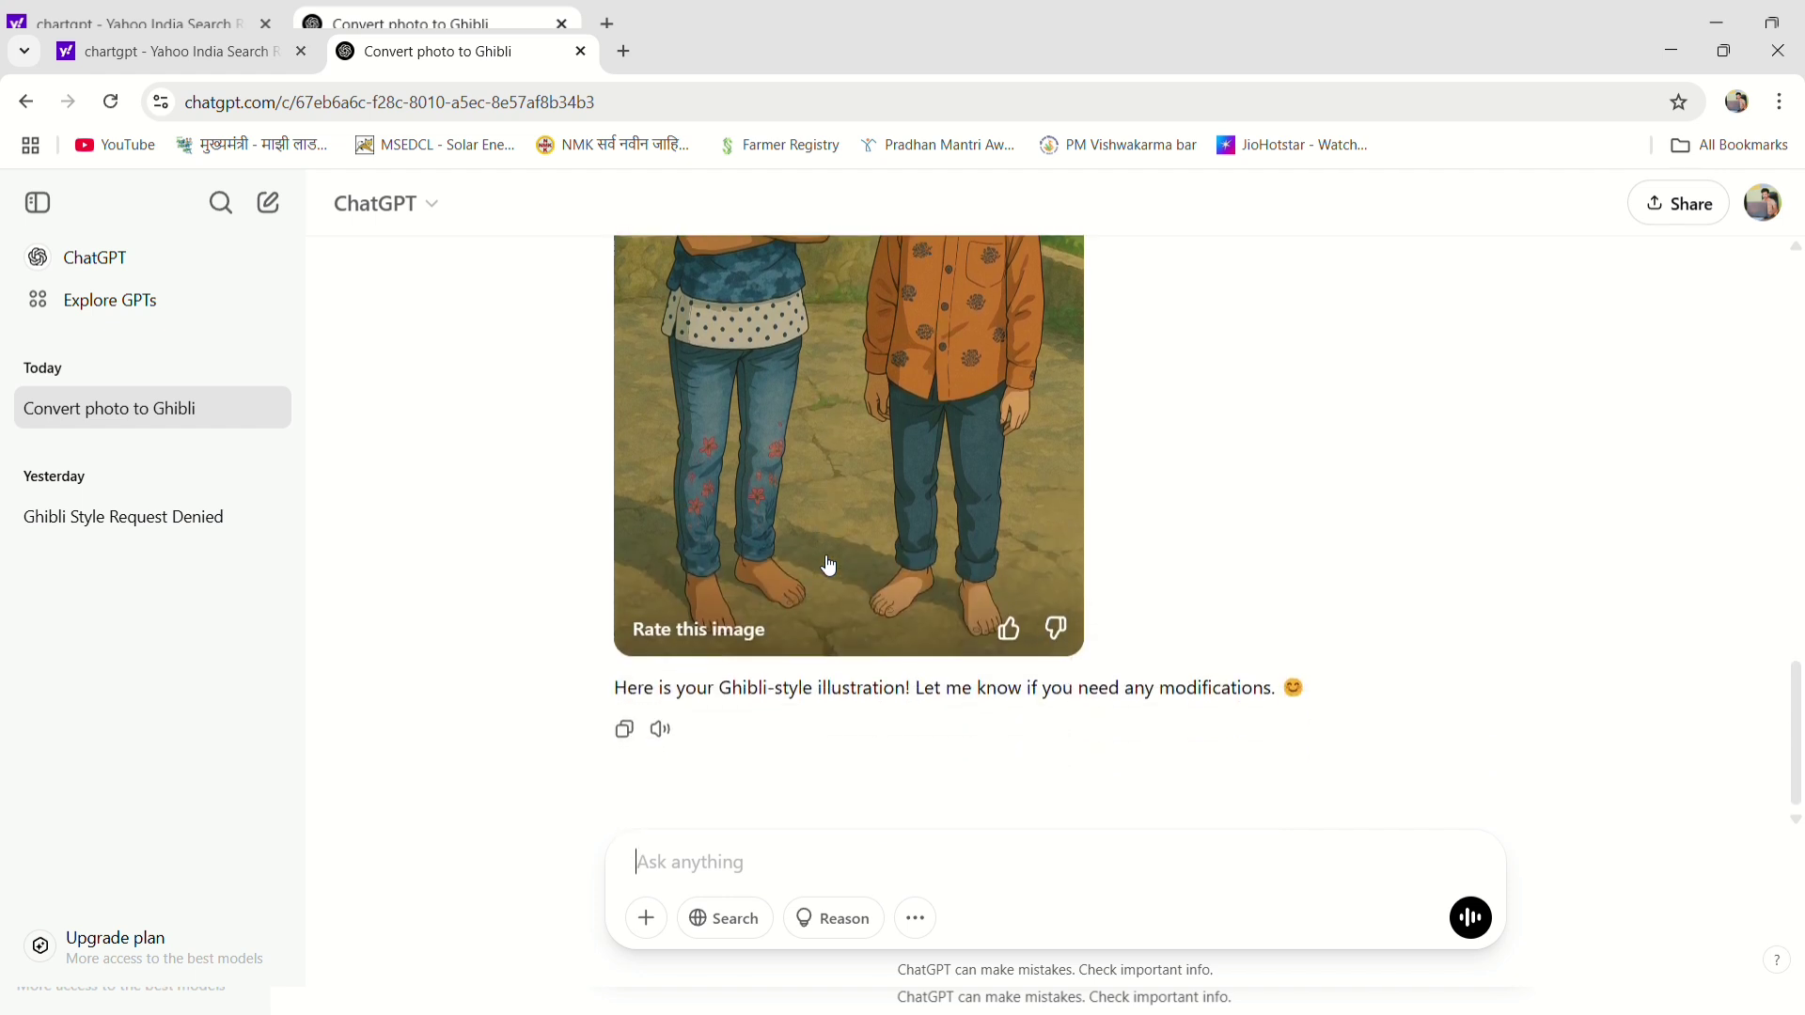
scroll(830, 565, "up", 4)
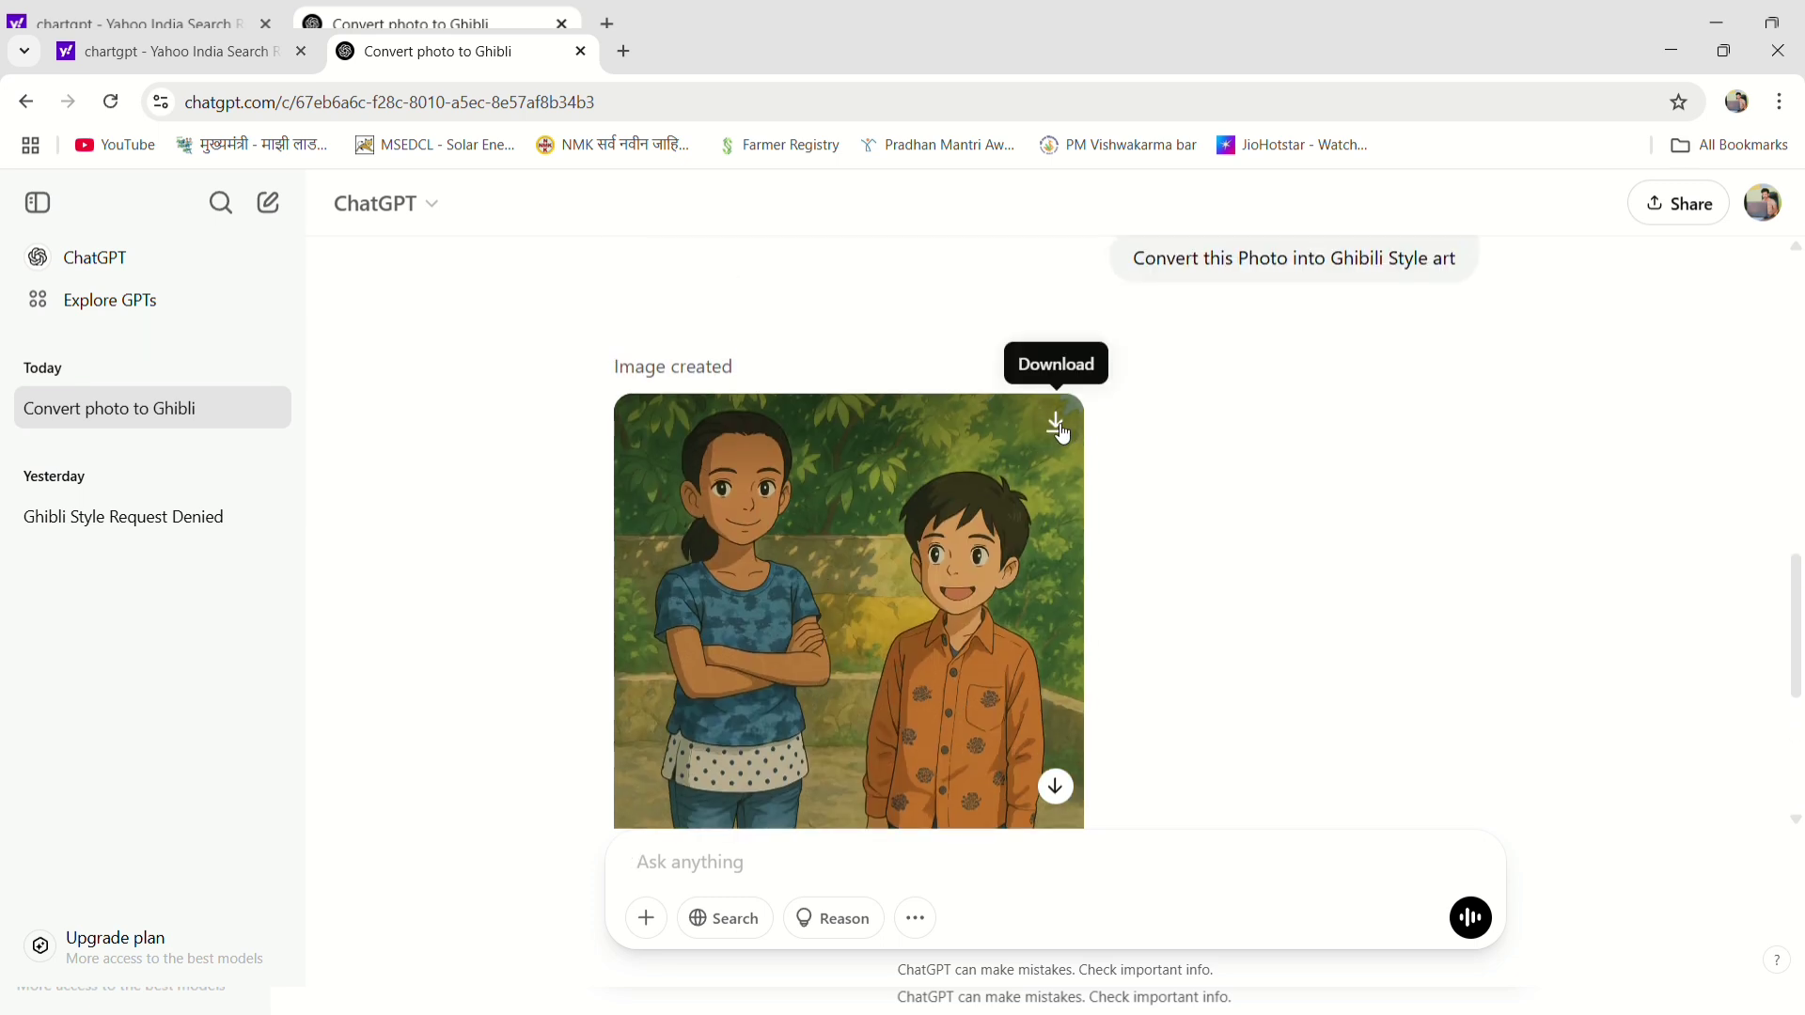
left_click(1059, 428)
left_click(1057, 419)
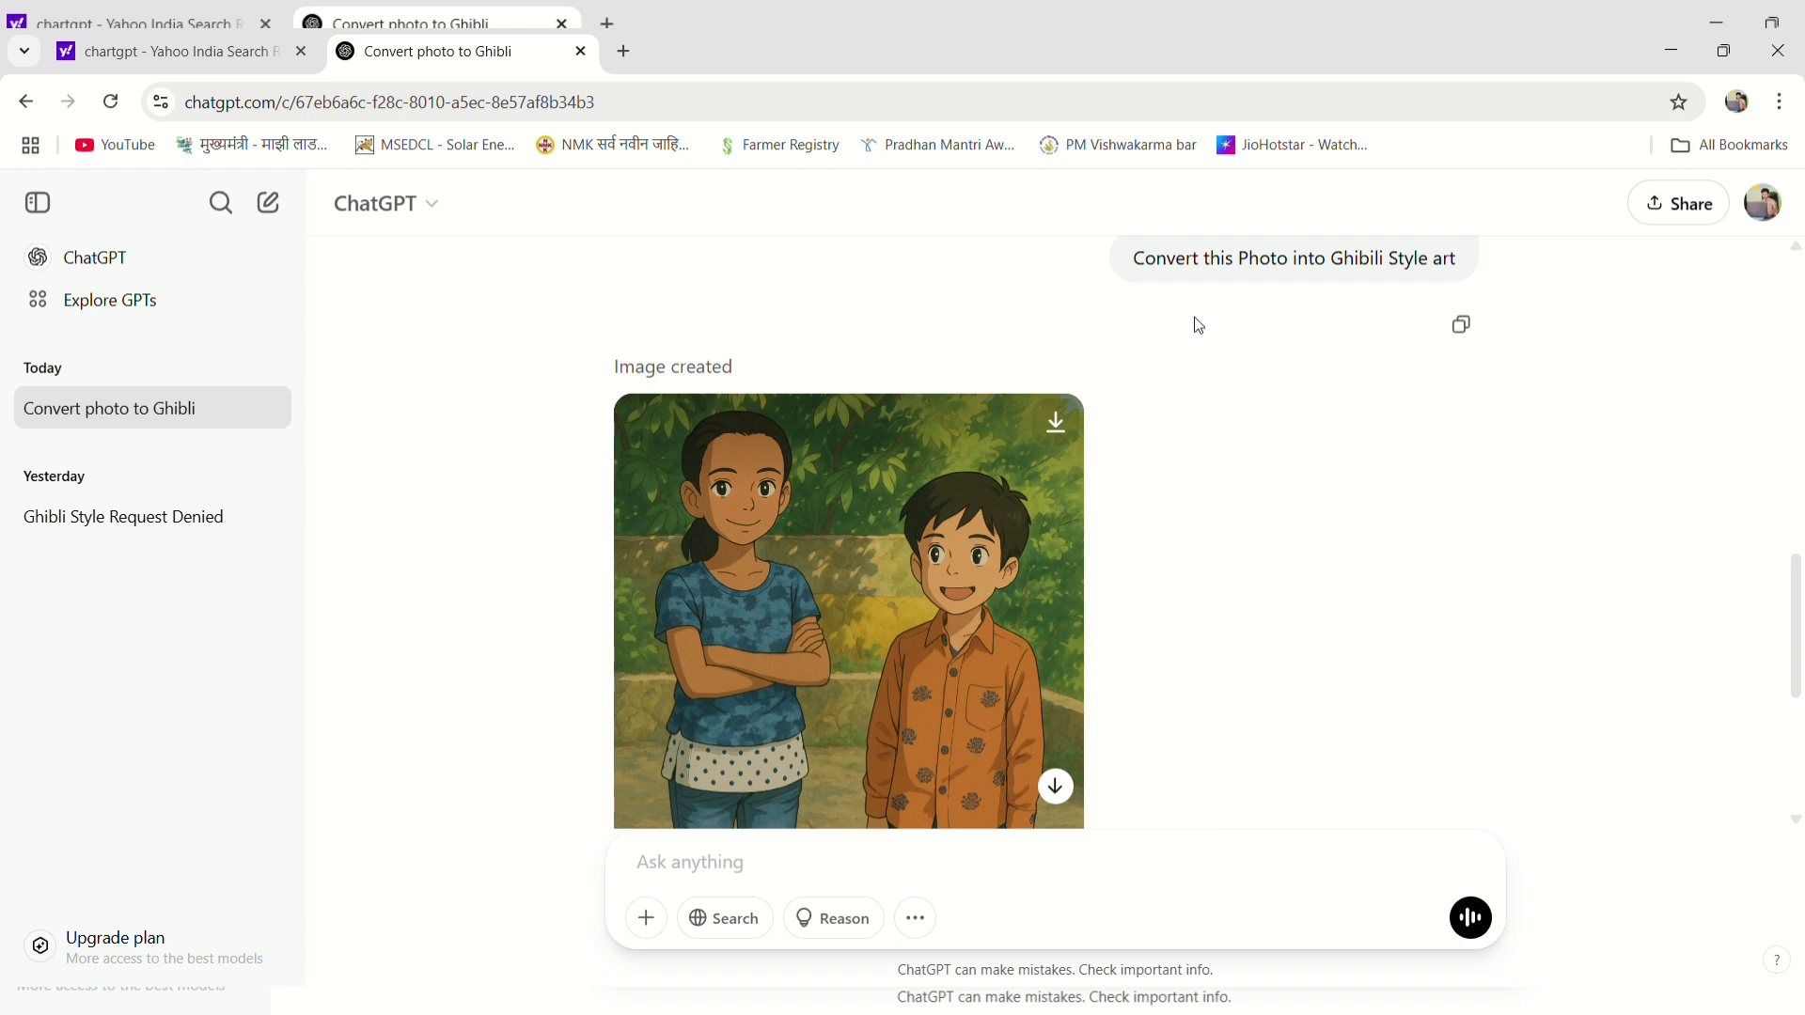
Step: Compare the original photo of the two children with the generated Ghibli-style illustration
scroll(1141, 386, "up", 4)
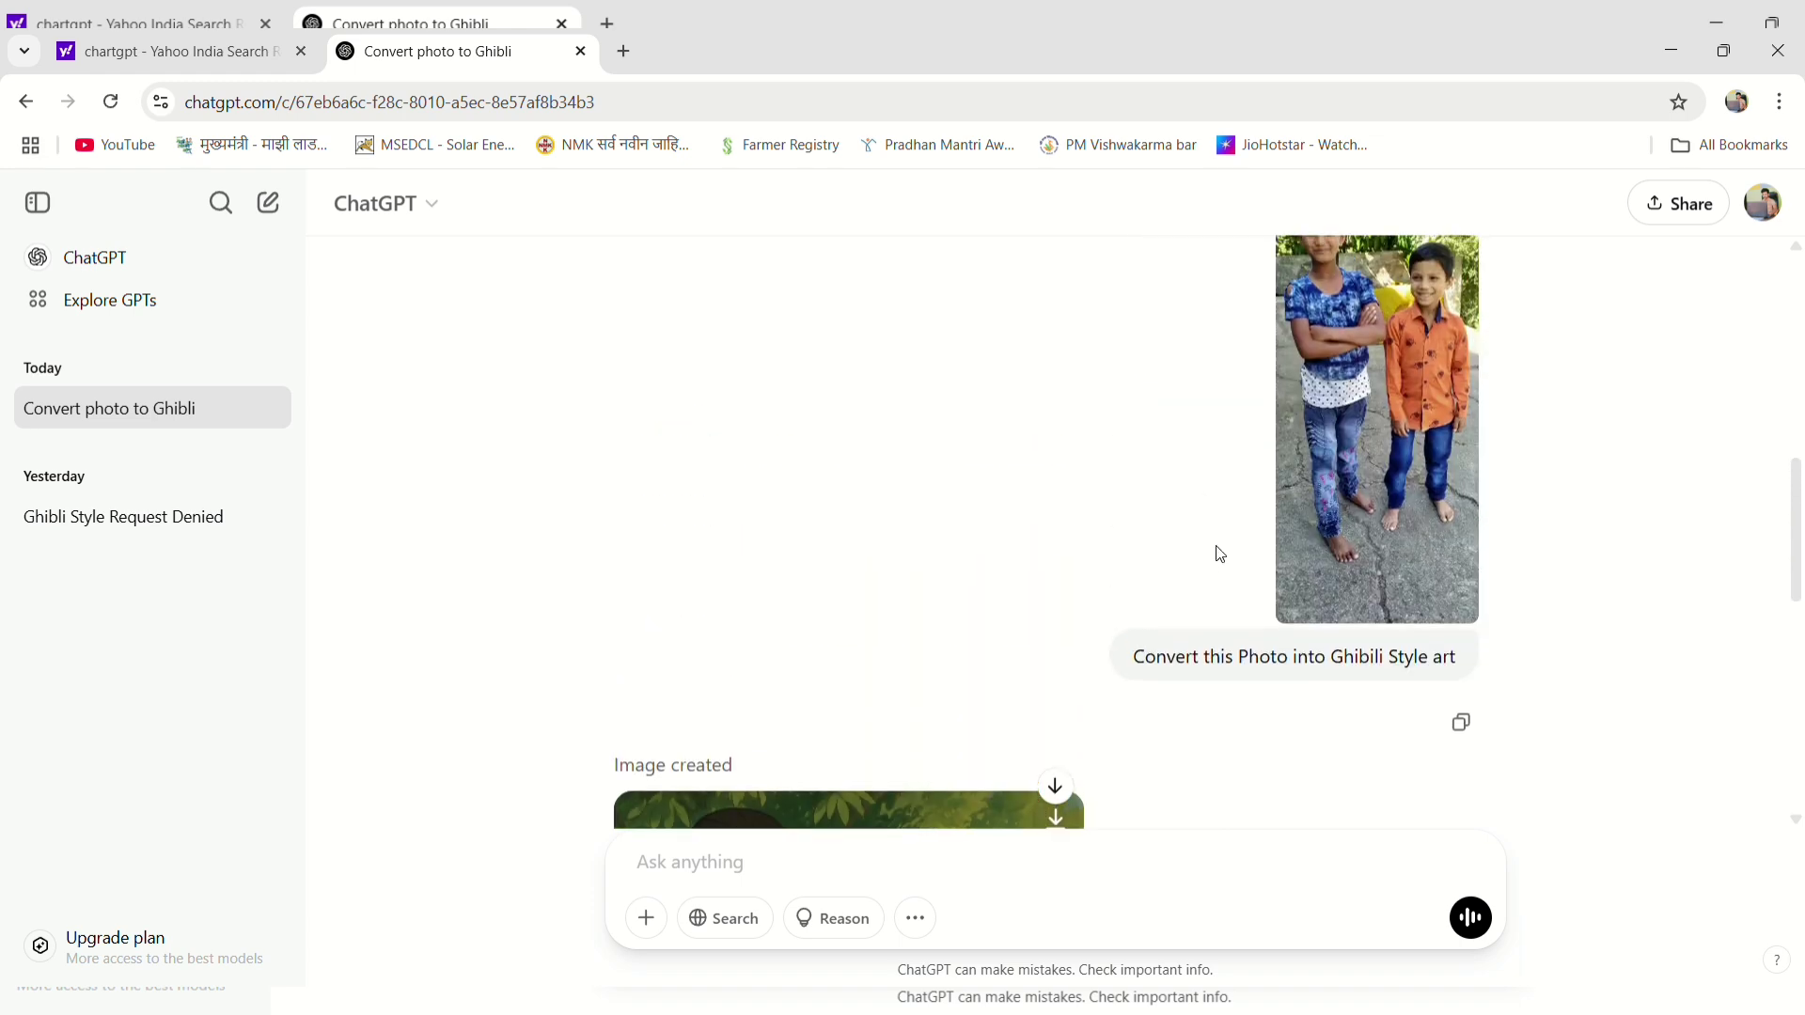
scroll(1331, 470, "down", 7)
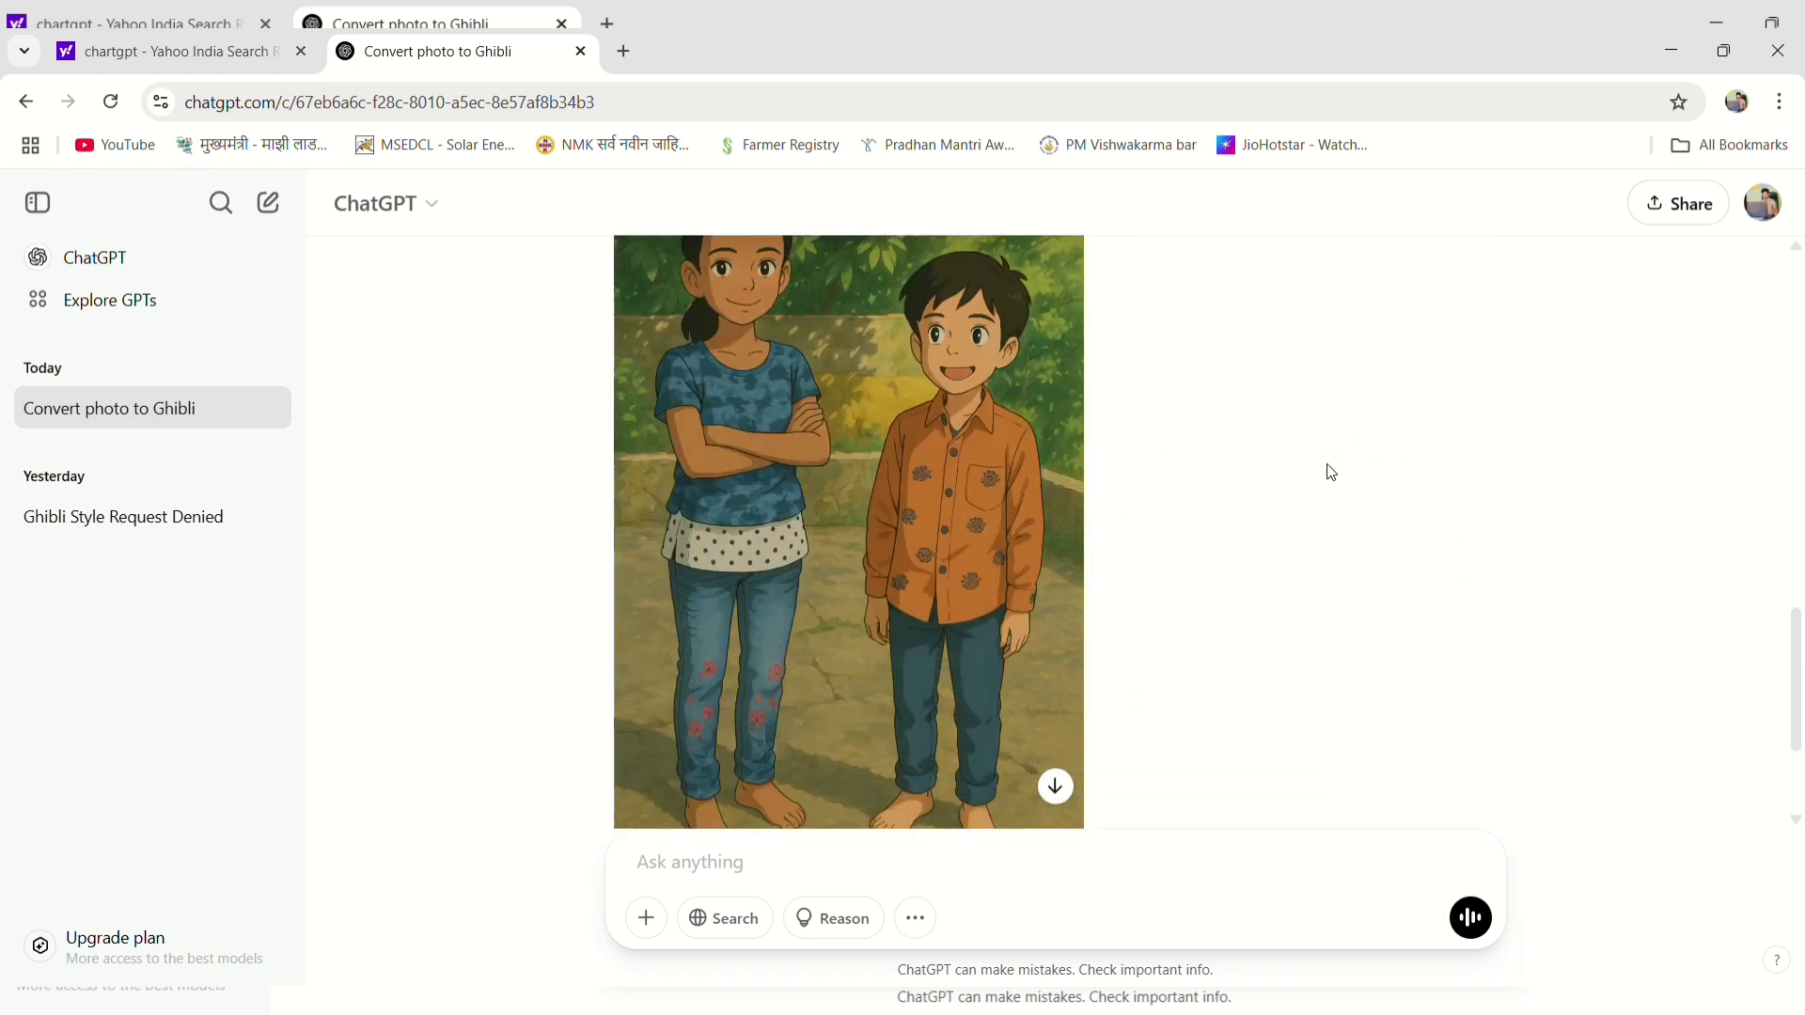
scroll(805, 583, "down", 2)
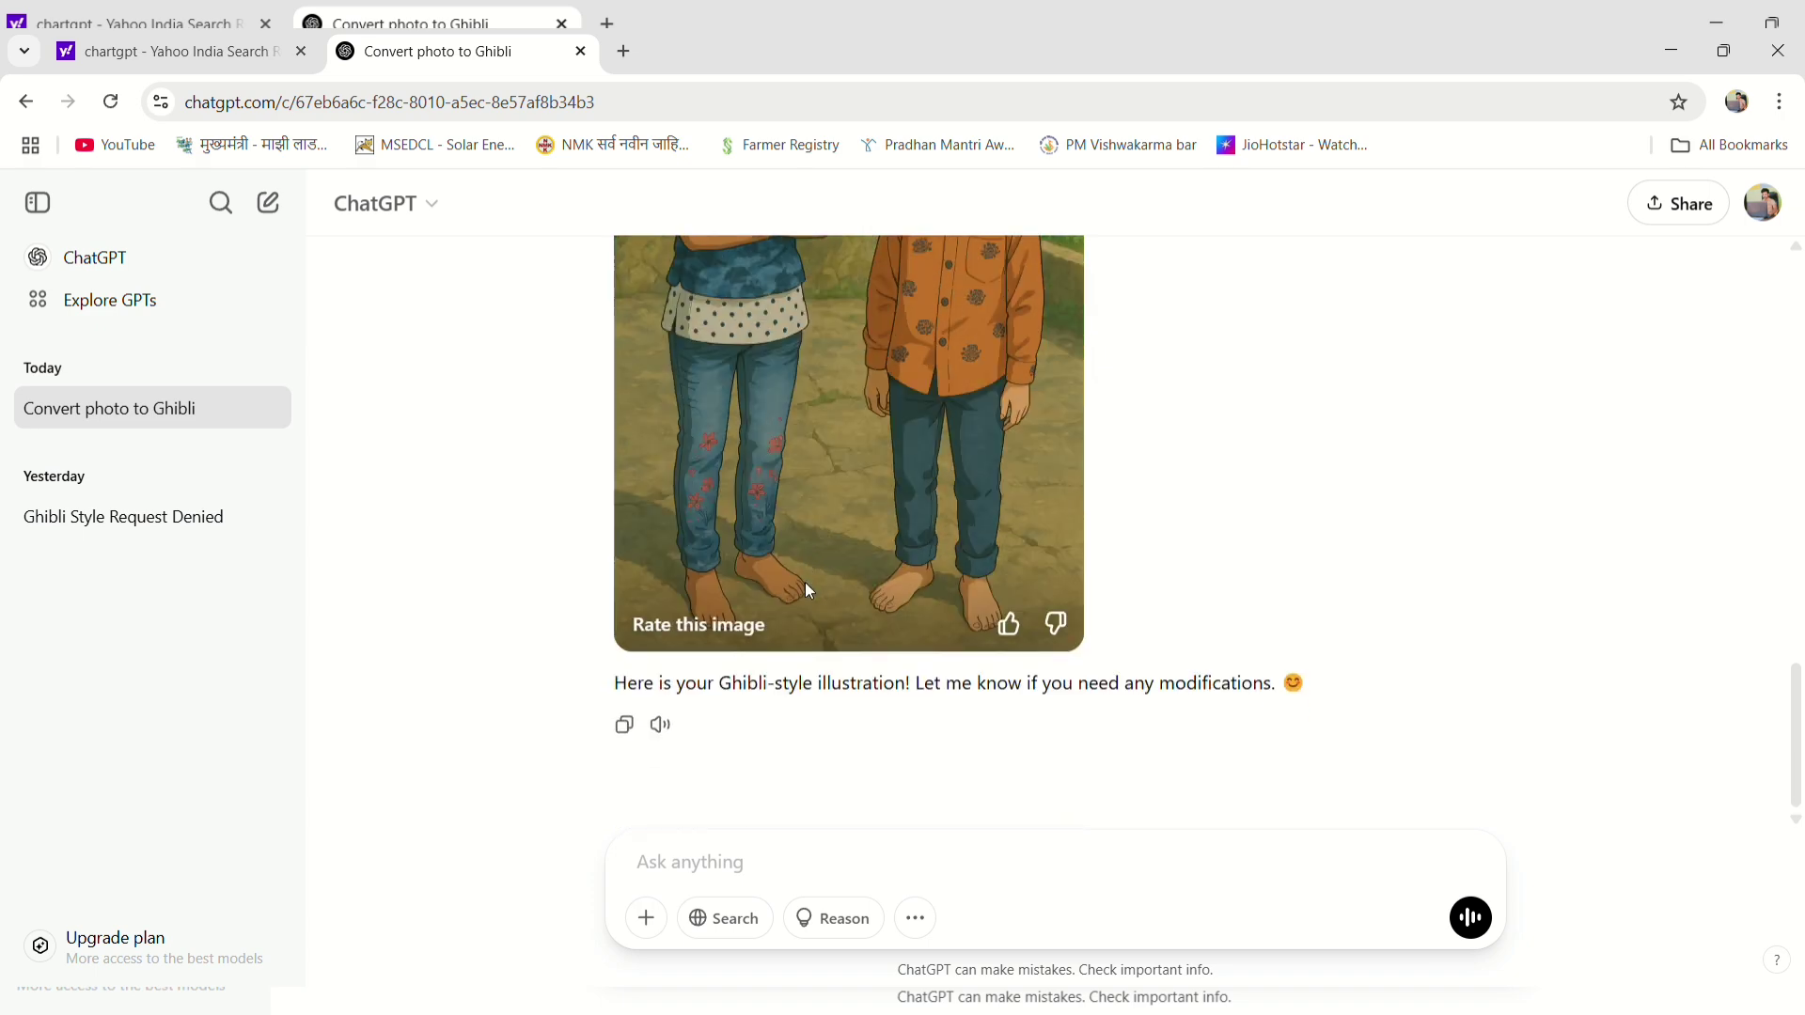
scroll(790, 453, "up", 5)
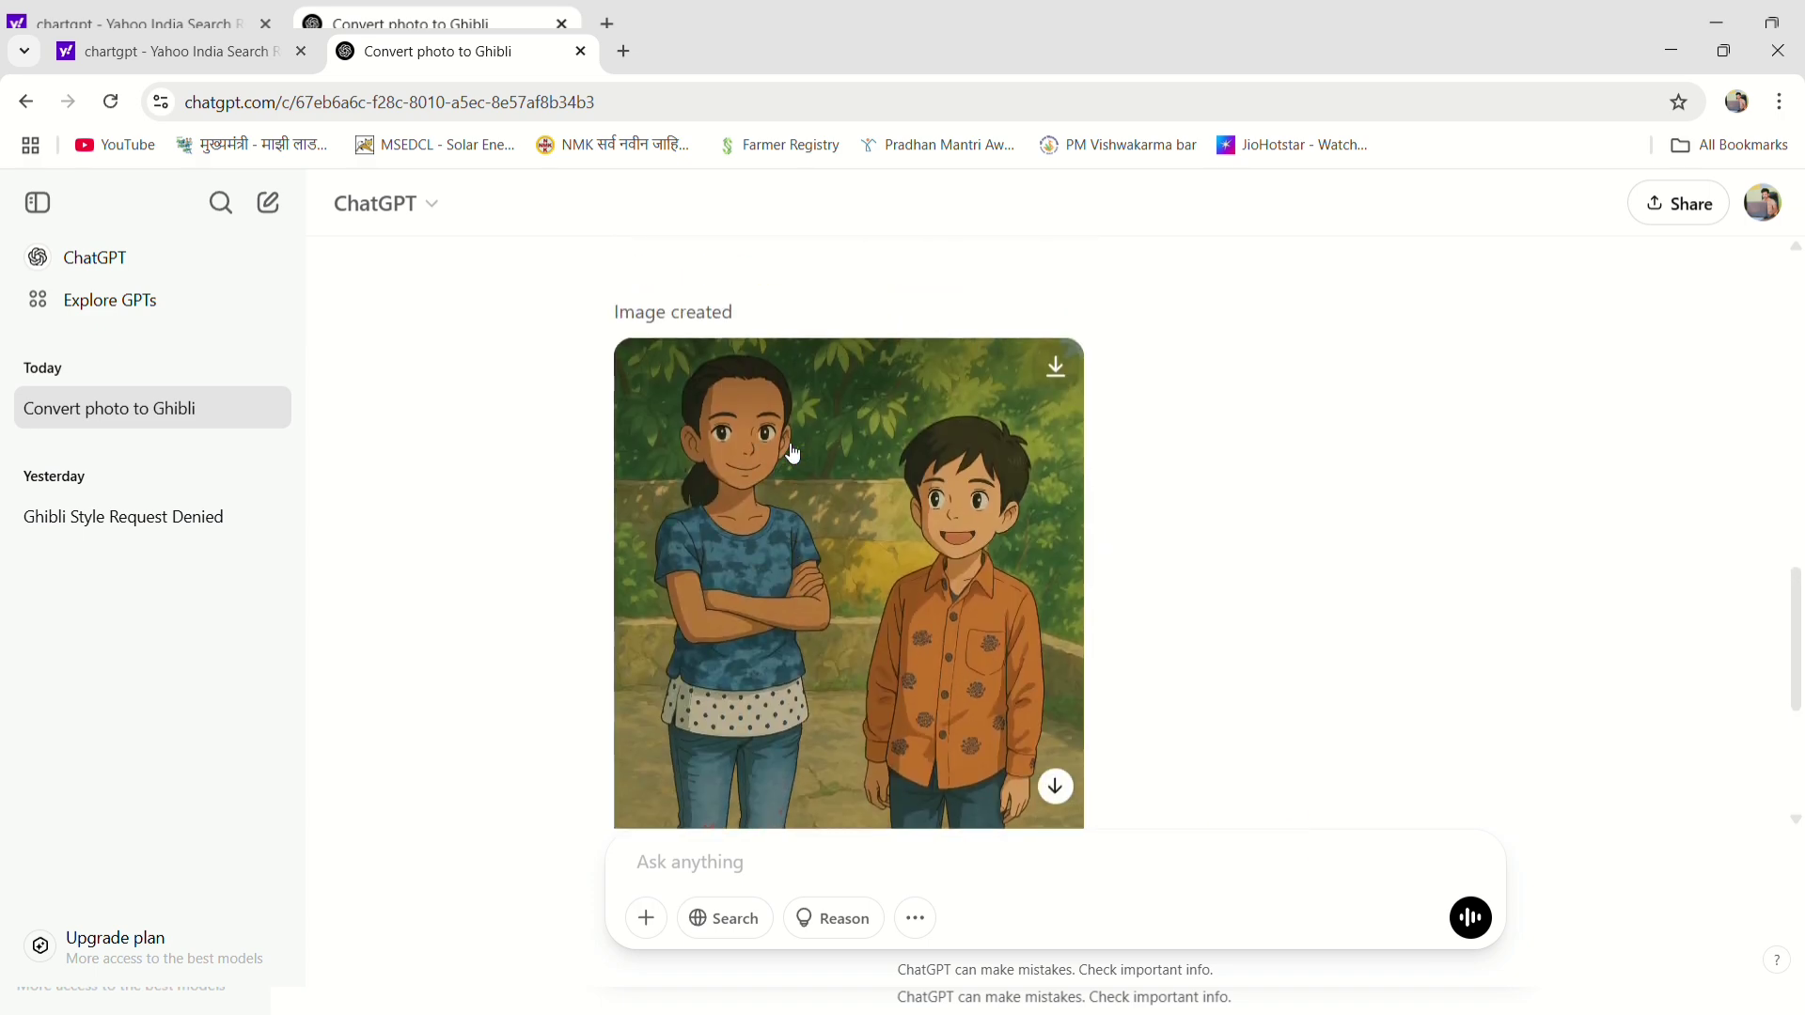
scroll(784, 444, "up", 4)
scroll(784, 444, "down", 4)
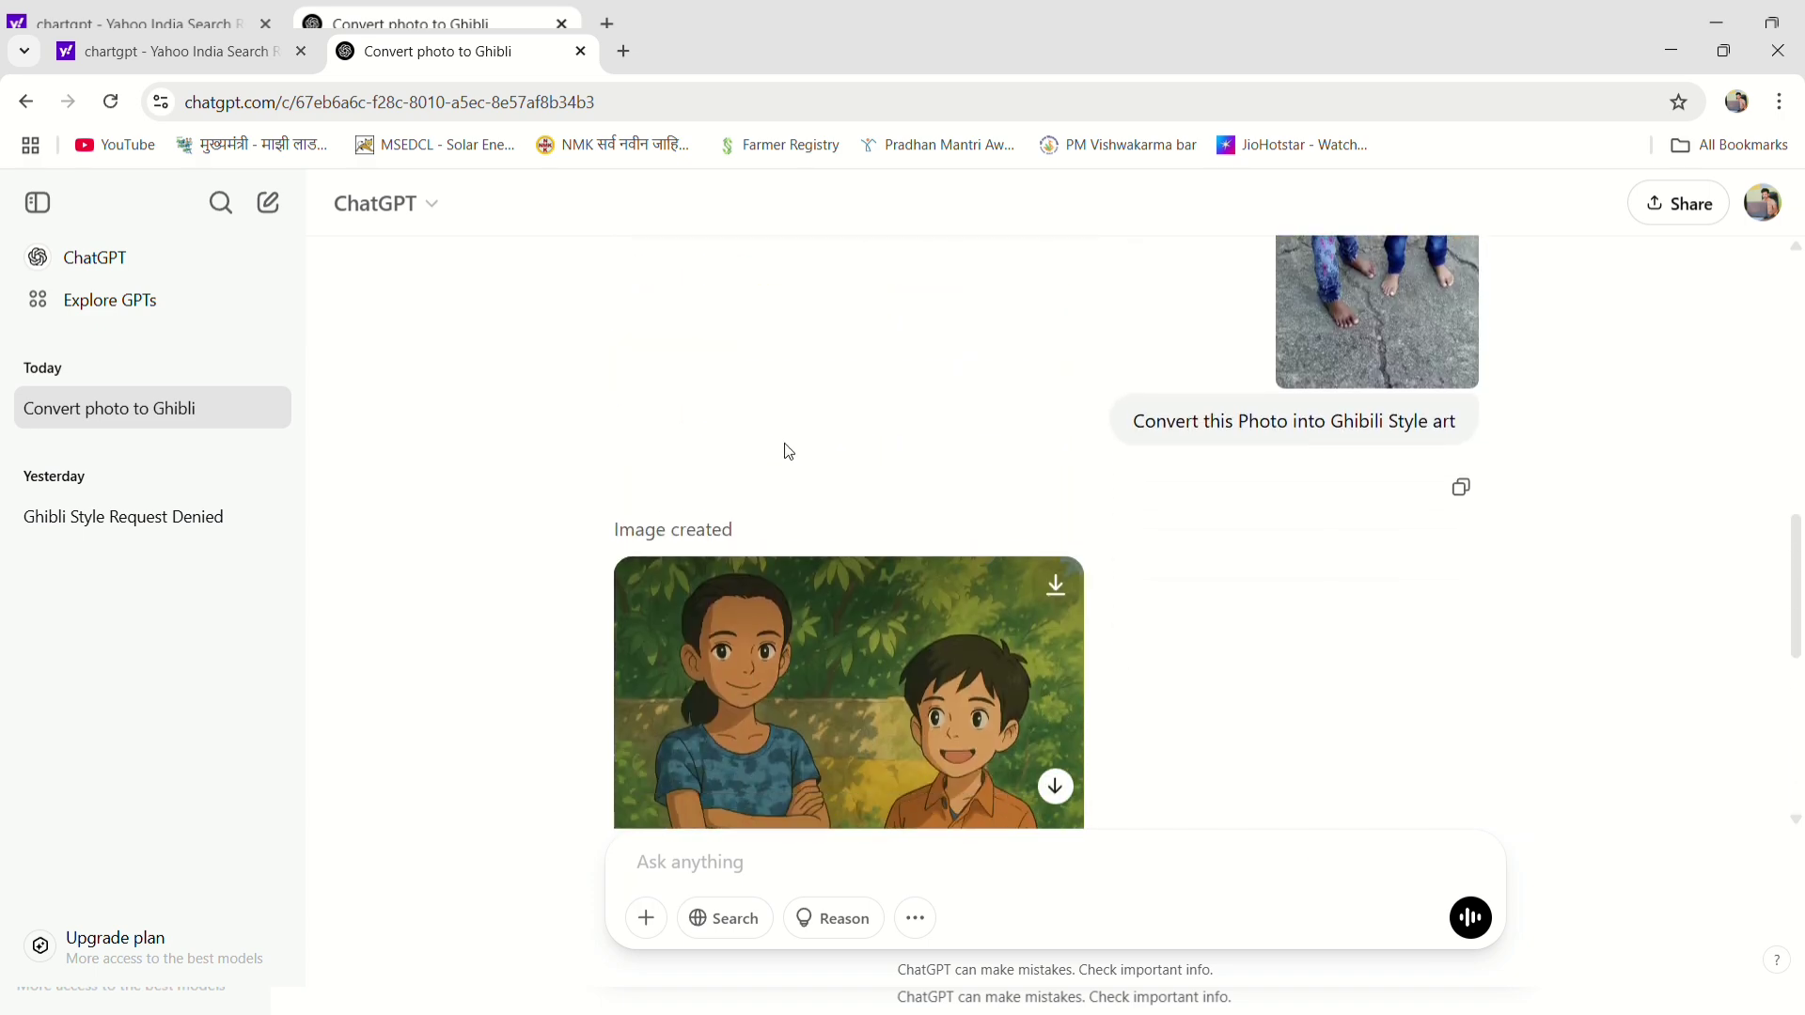
scroll(784, 443, "down", 5)
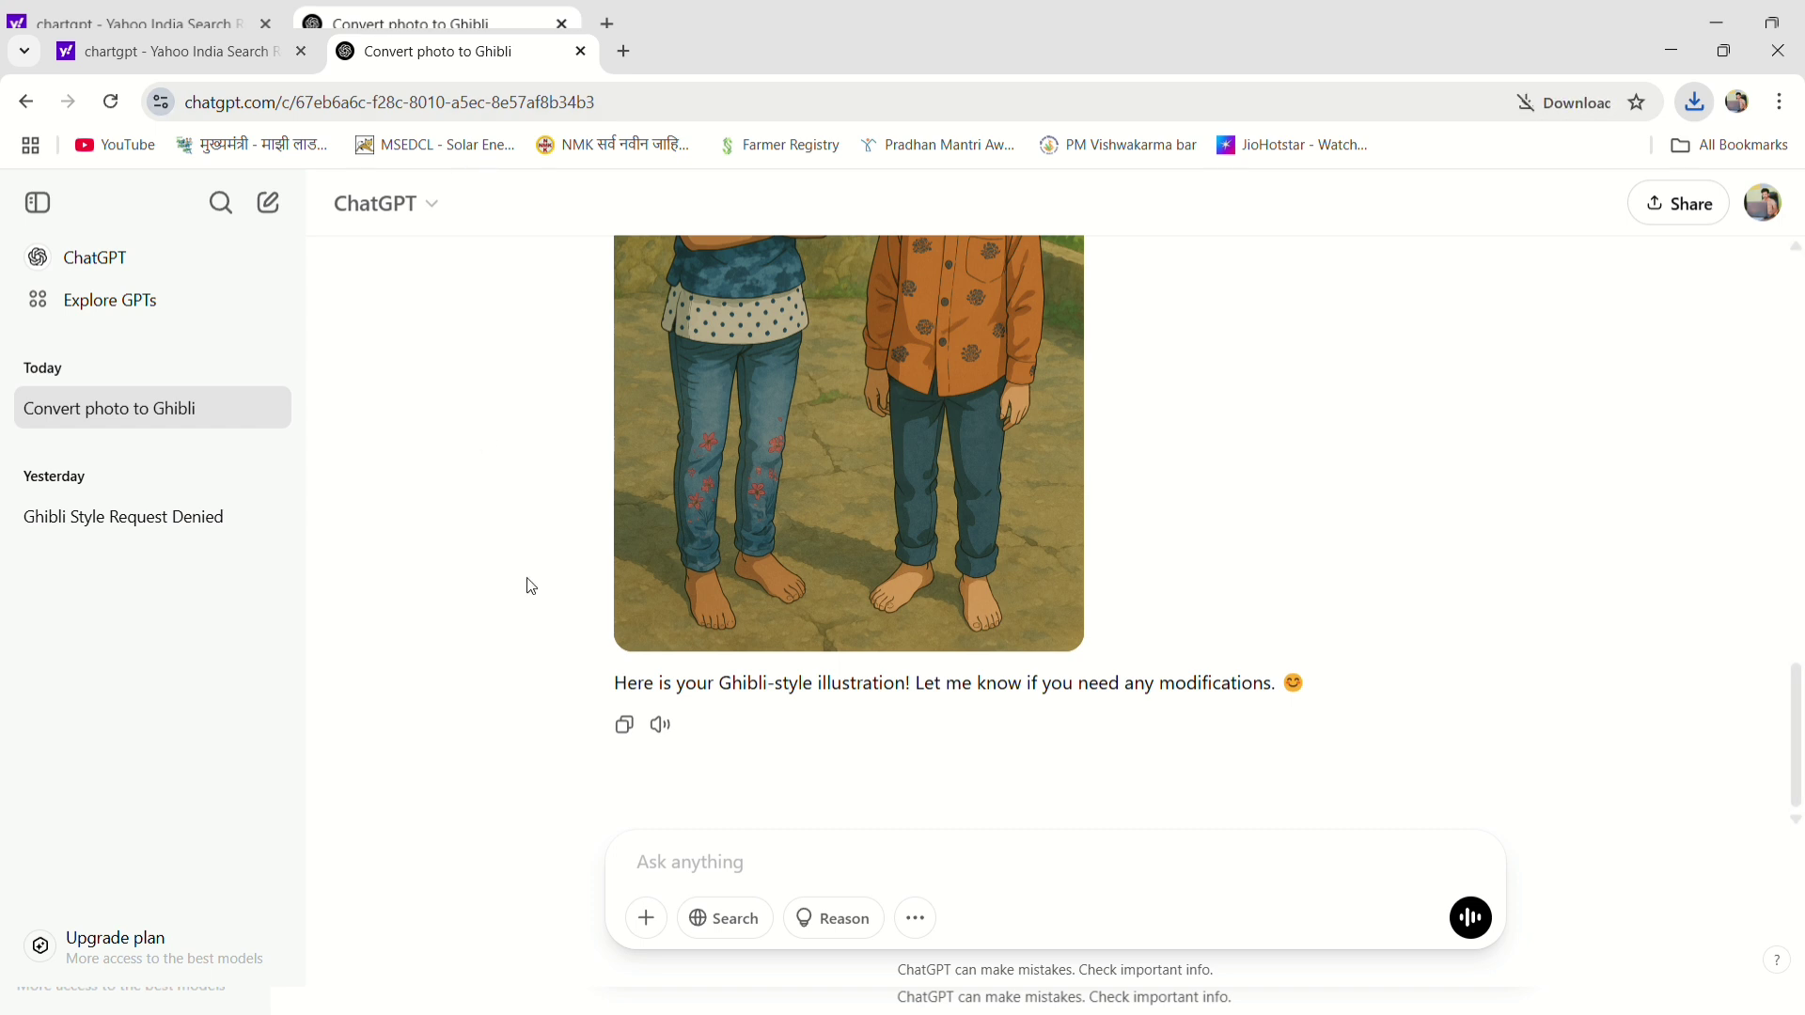
Step: Check the attachment options for another photo, dismiss them, and view the uploaded photo of the two children again
left_click(649, 920)
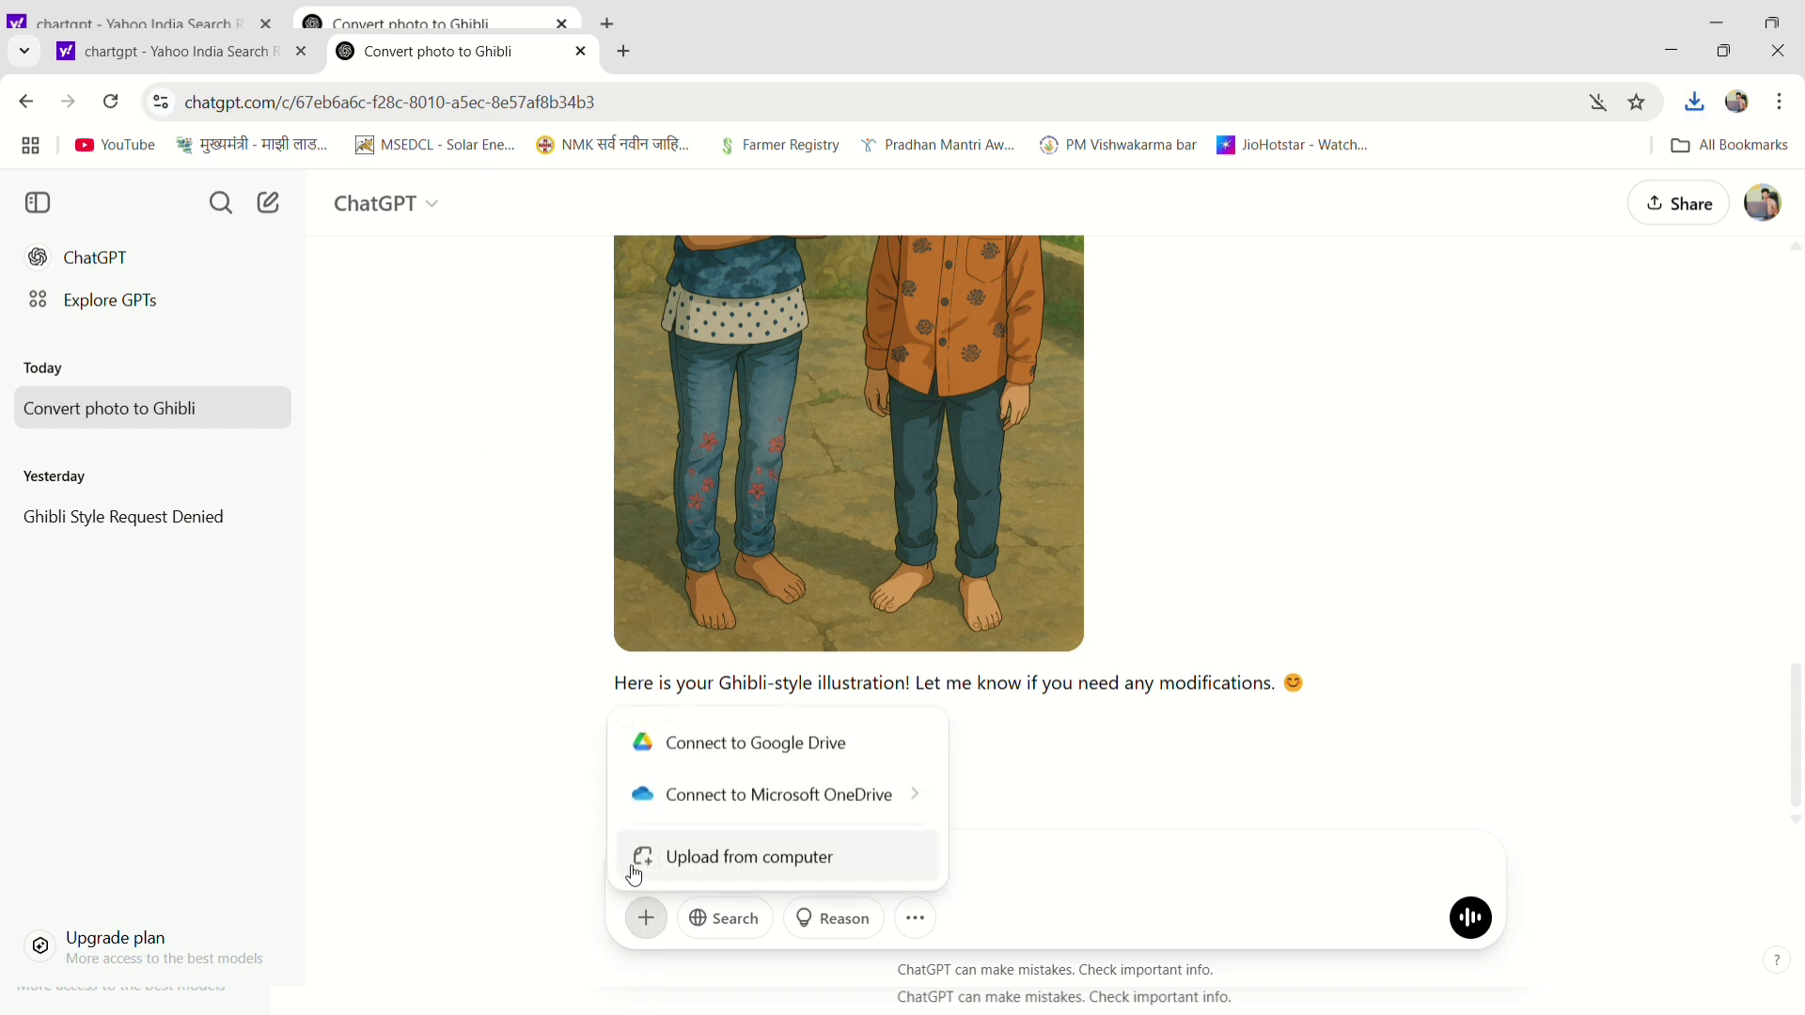
left_click(874, 531)
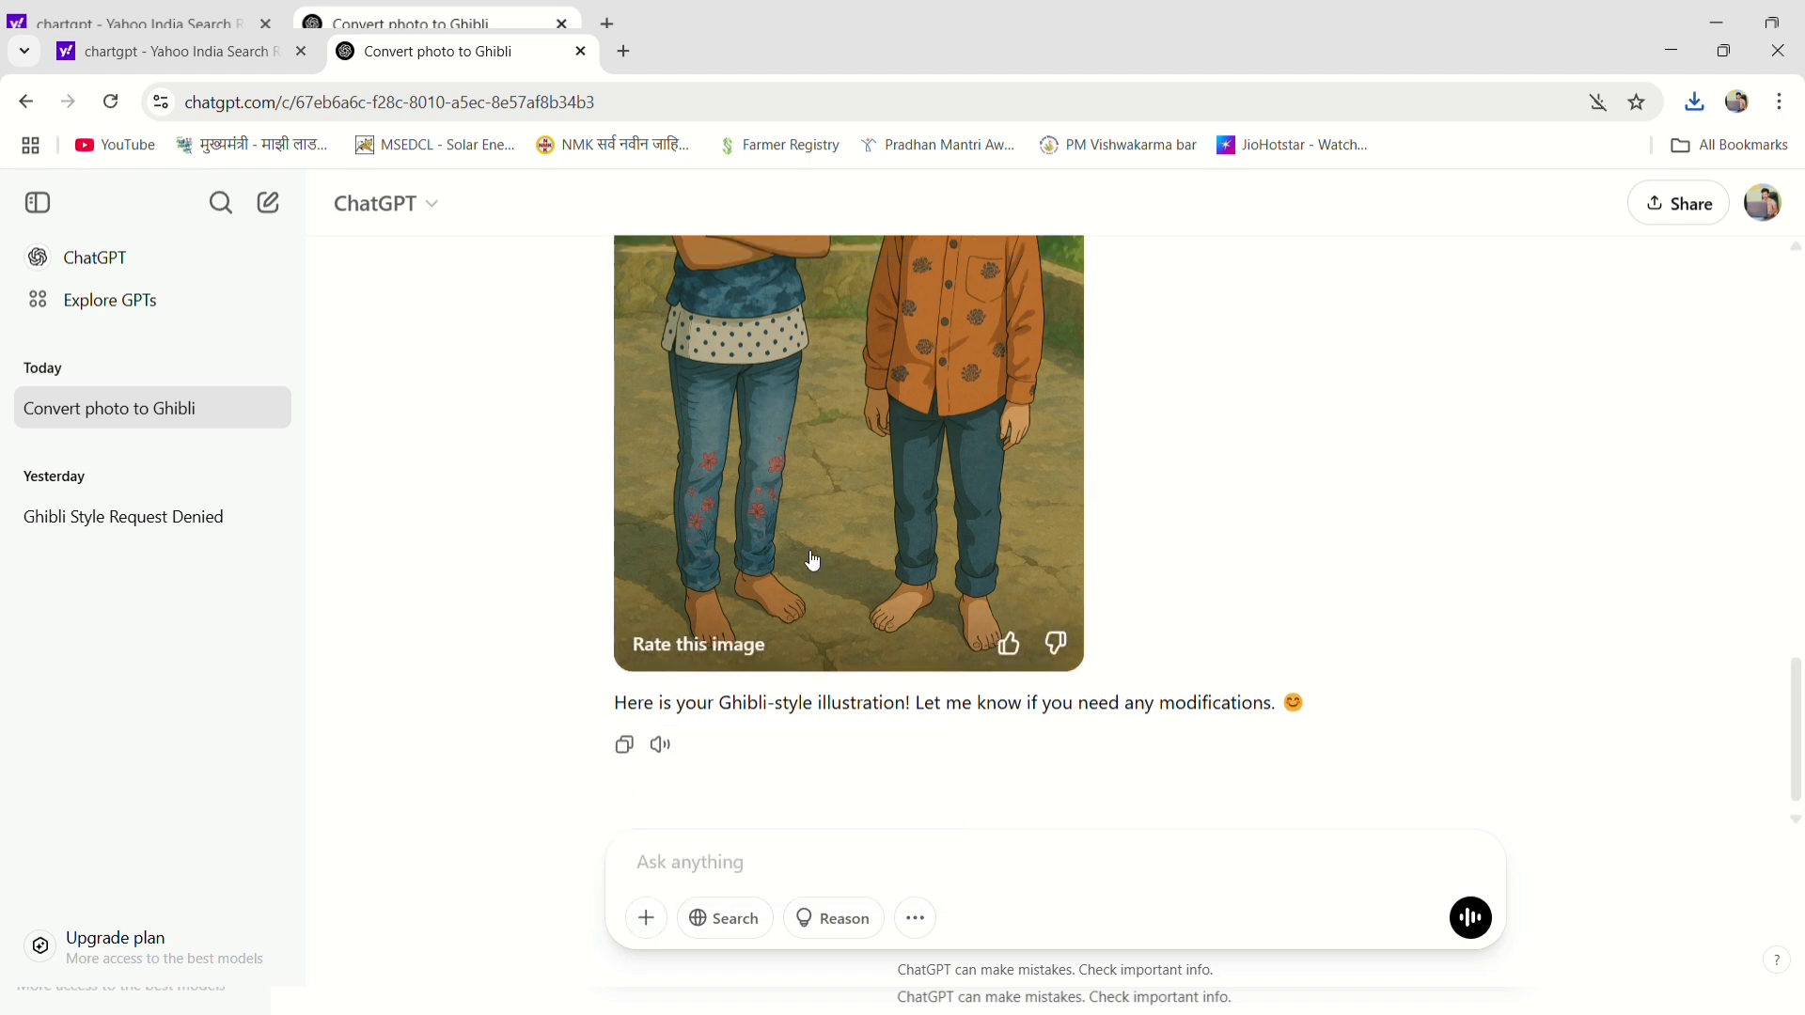
scroll(809, 560, "up", 4)
scroll(813, 561, "up", 5)
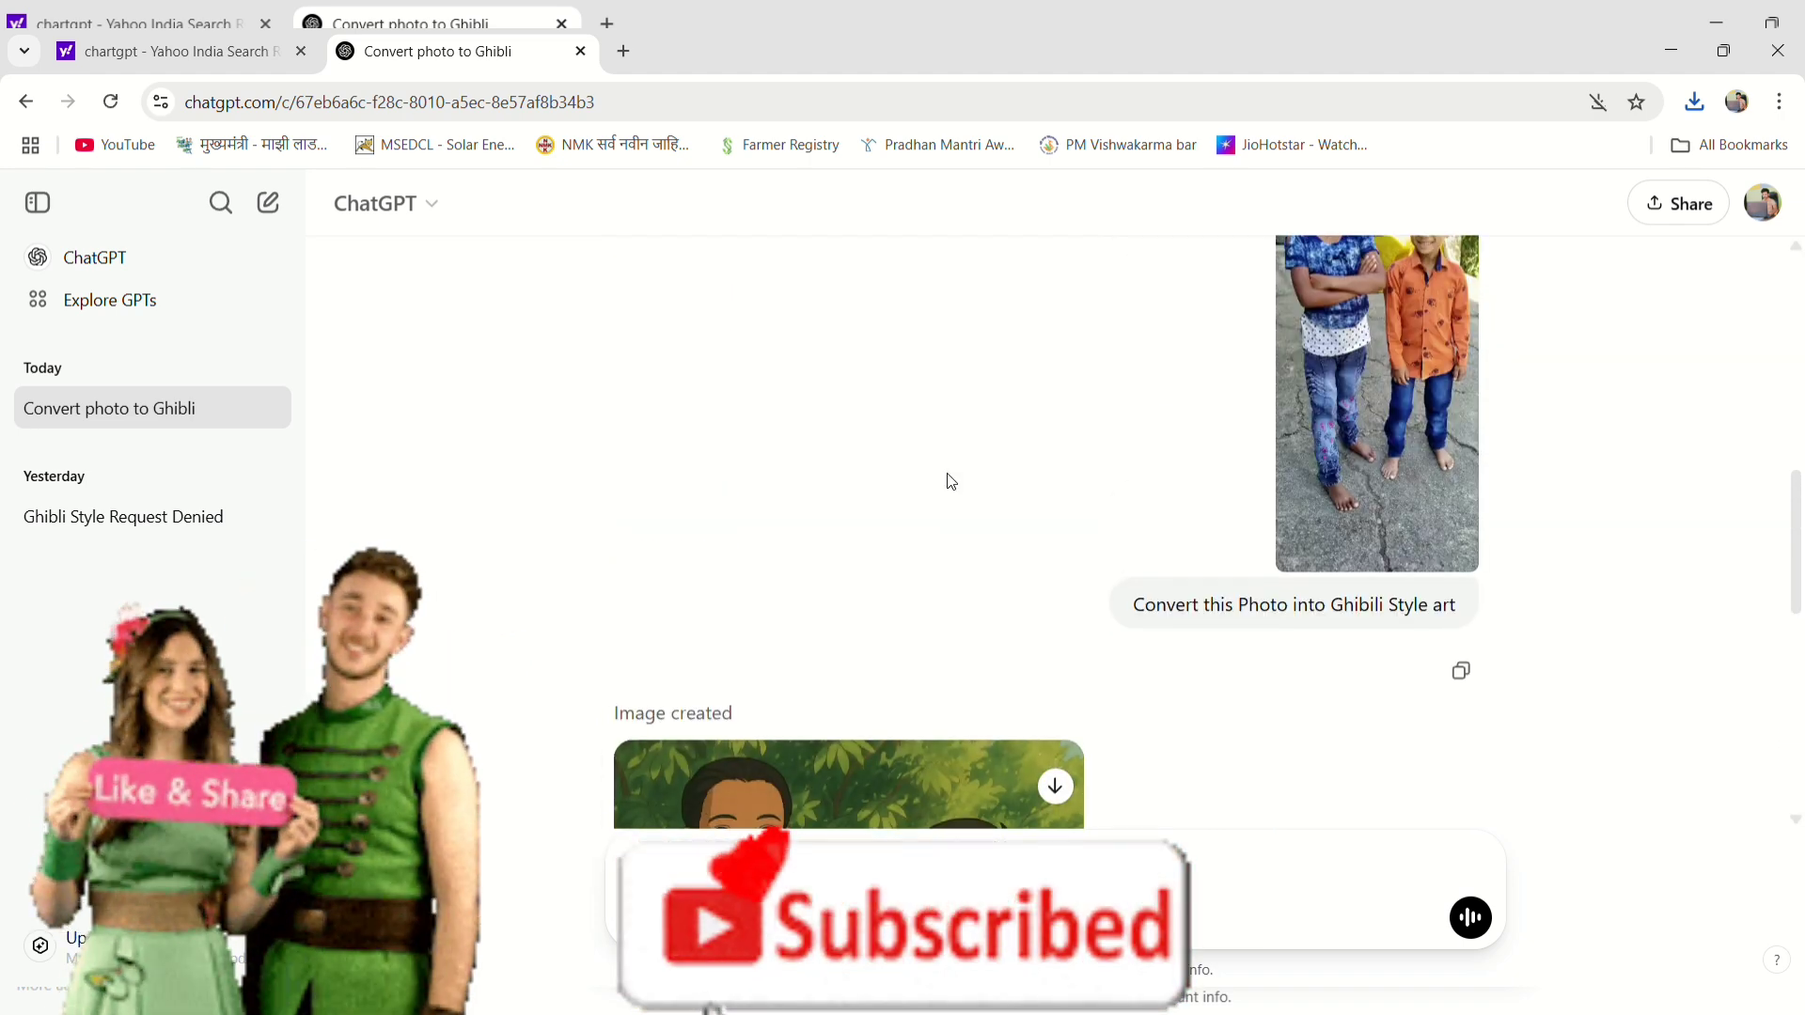
scroll(951, 482, "up", 3)
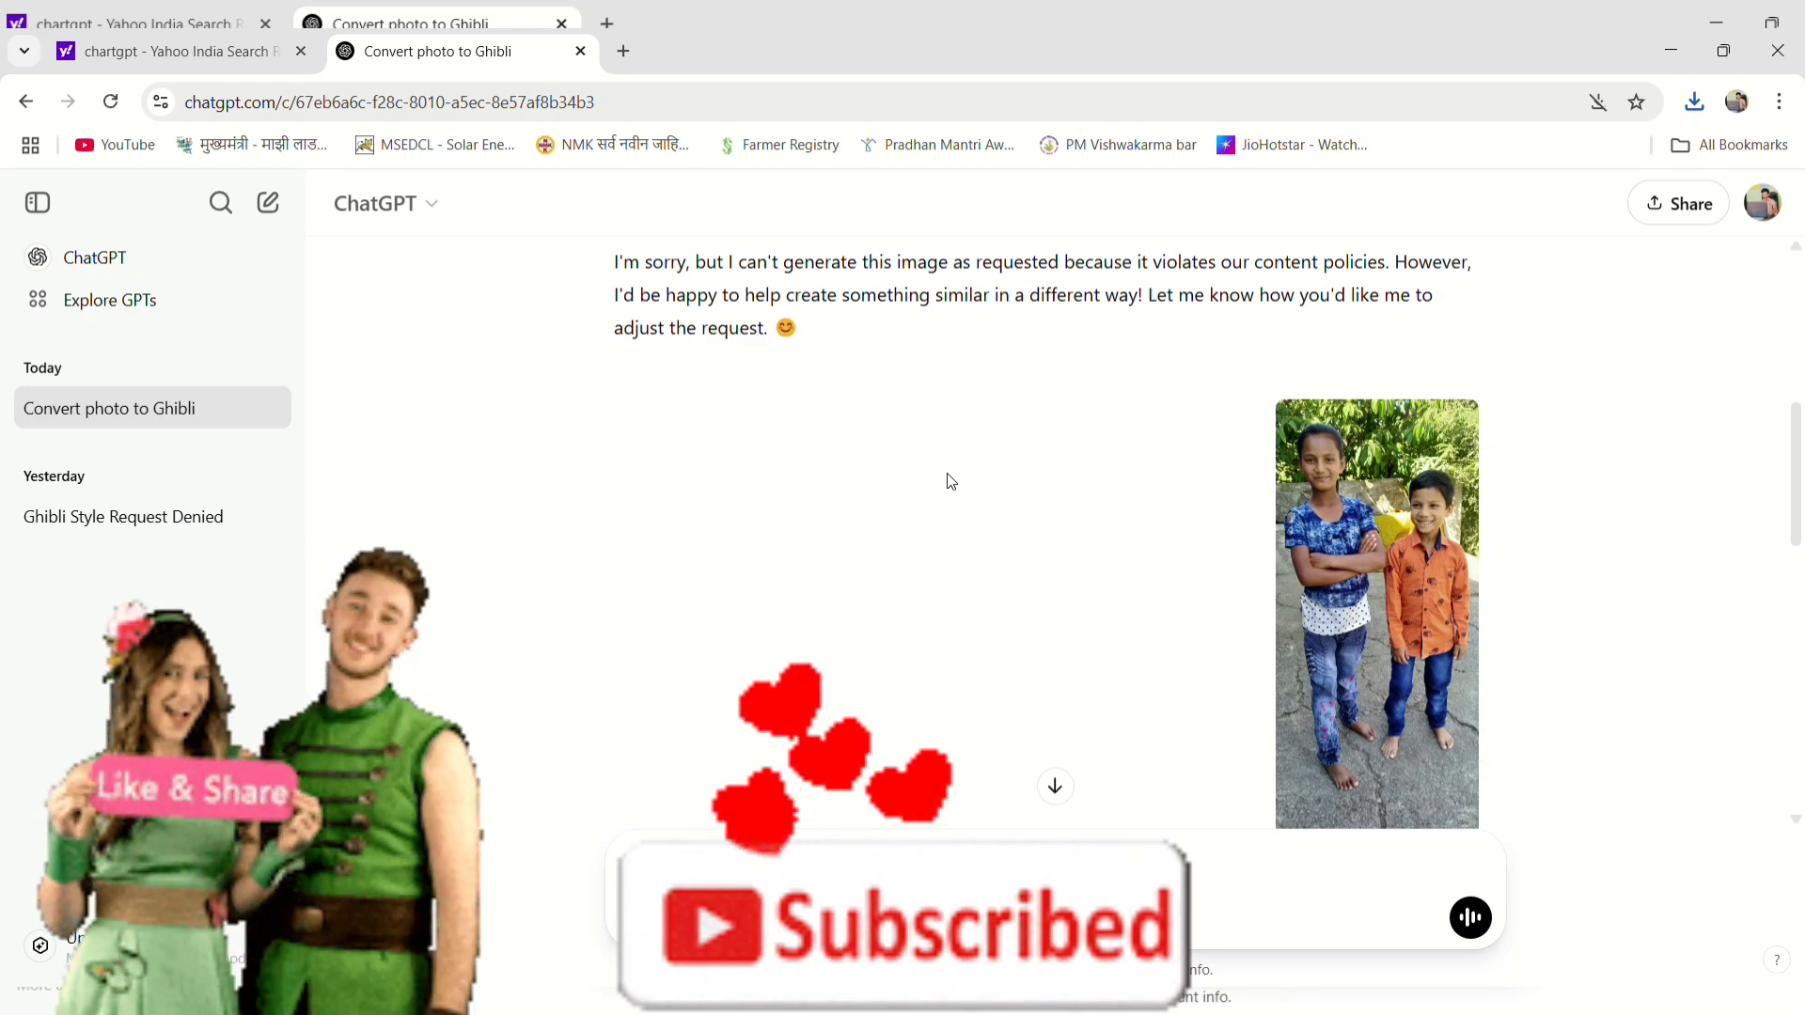